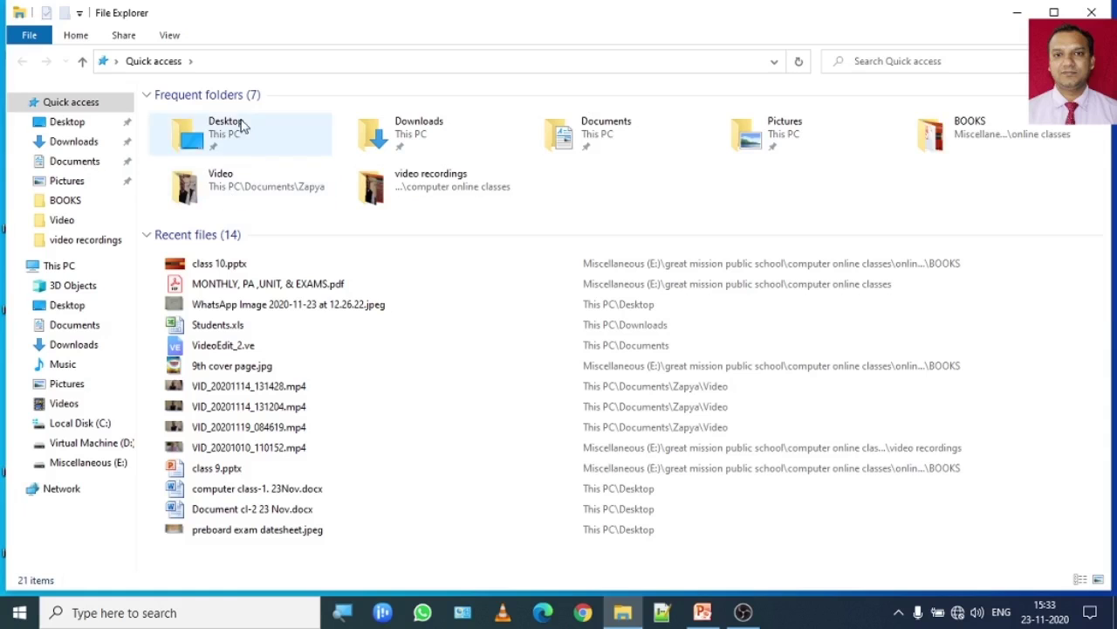
# Step: Find the Students.xls workbook in the Downloads folder and open it in Excel
pyautogui.click(92, 162)
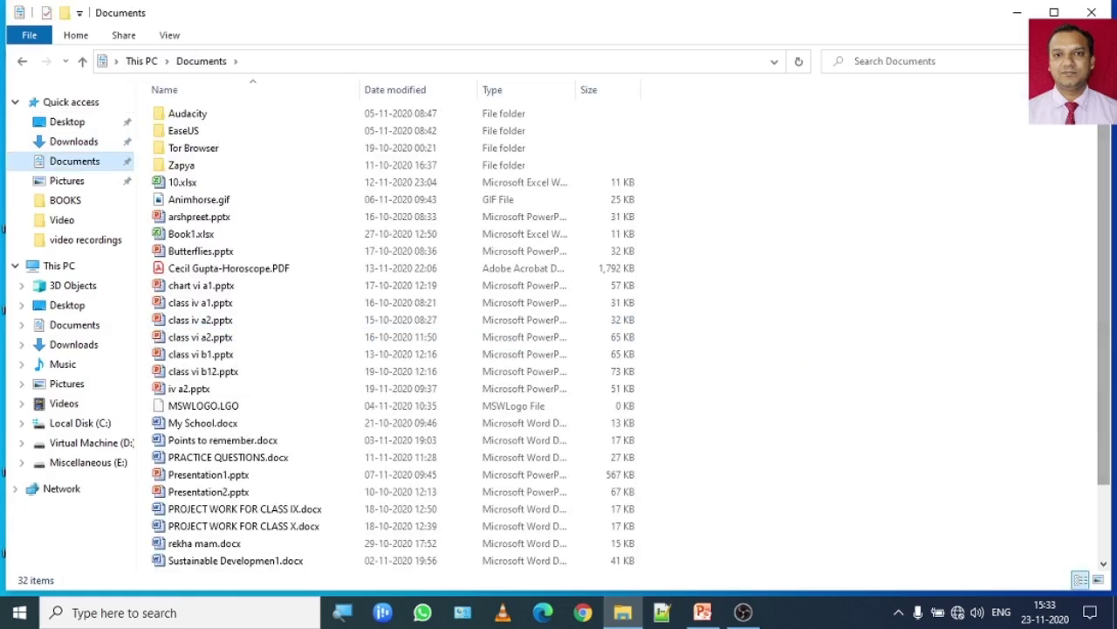
pyautogui.press('super+Up')
pyautogui.scroll(-2, 1113, 148)
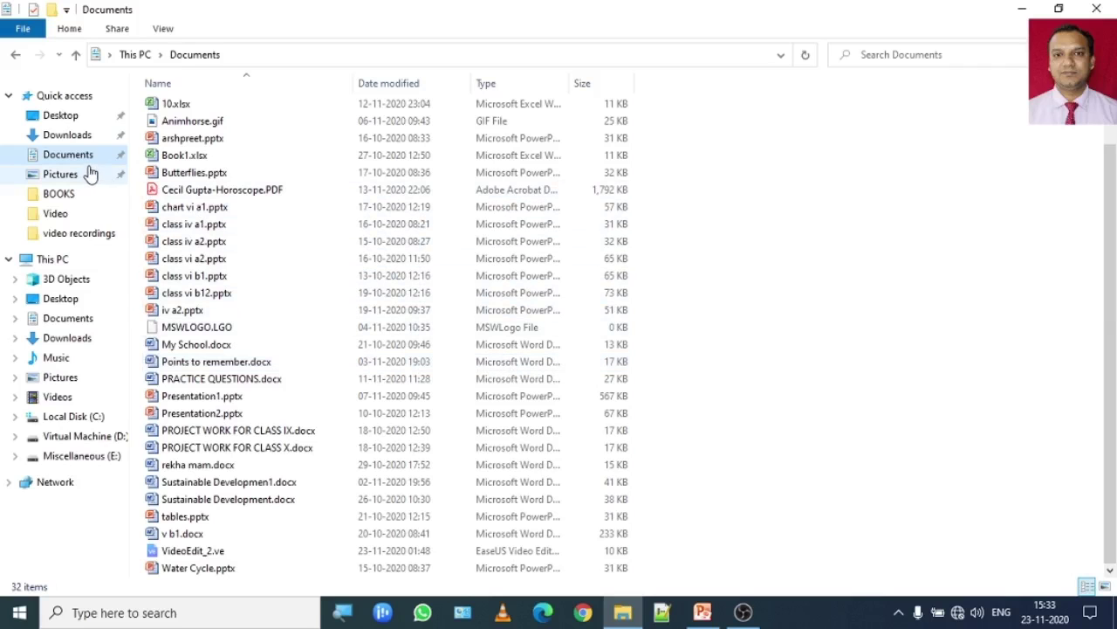
pyautogui.click(82, 138)
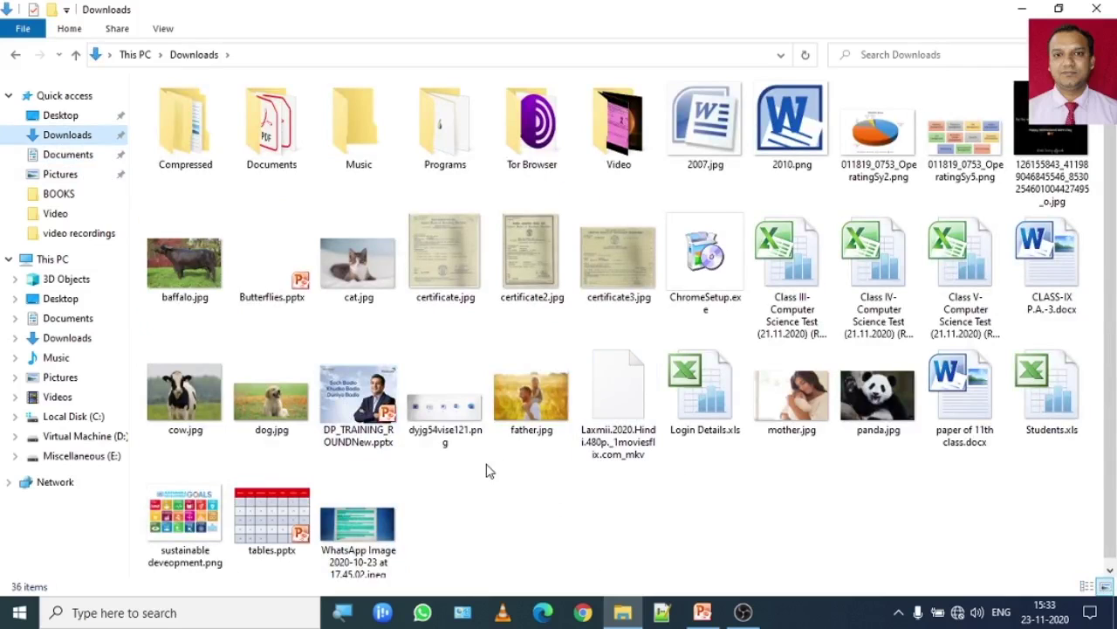
pyautogui.click(721, 408)
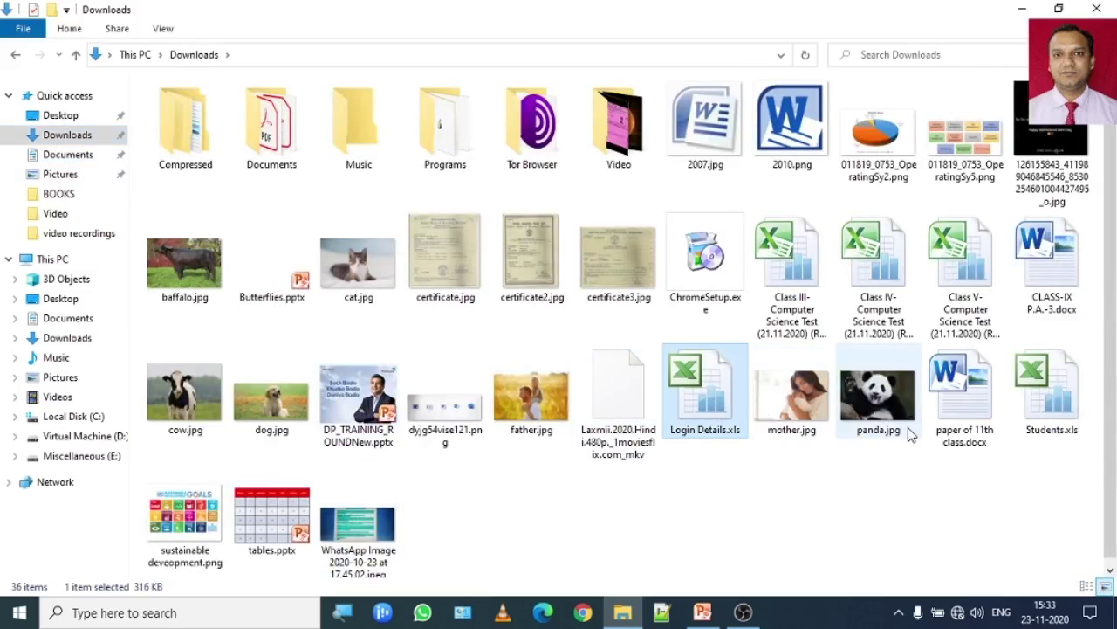
pyautogui.click(1047, 409)
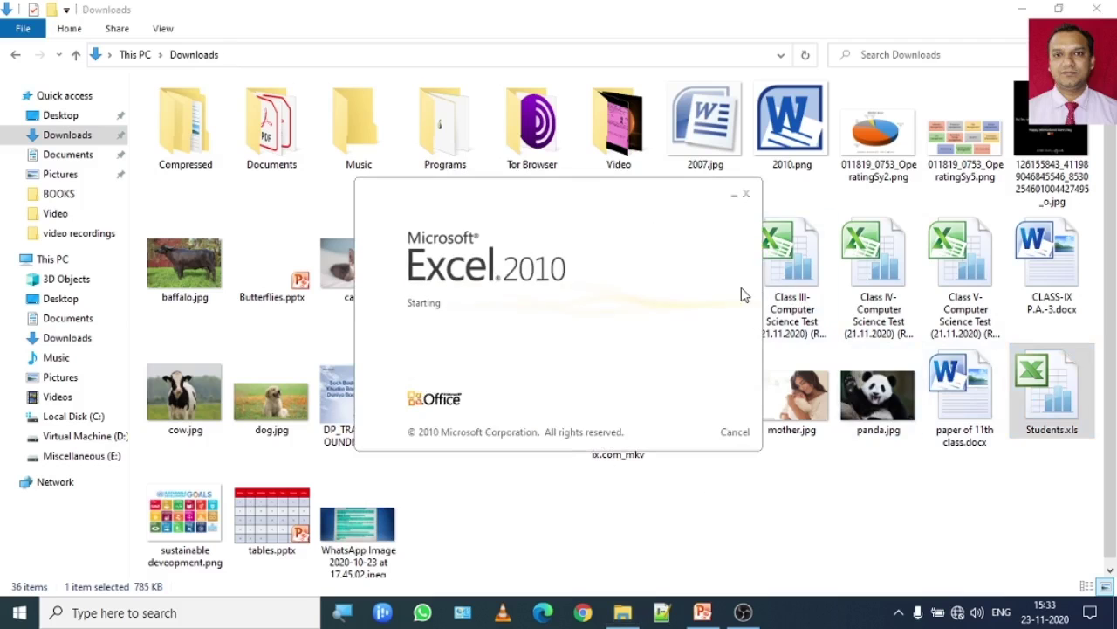
pyautogui.click(1013, 12)
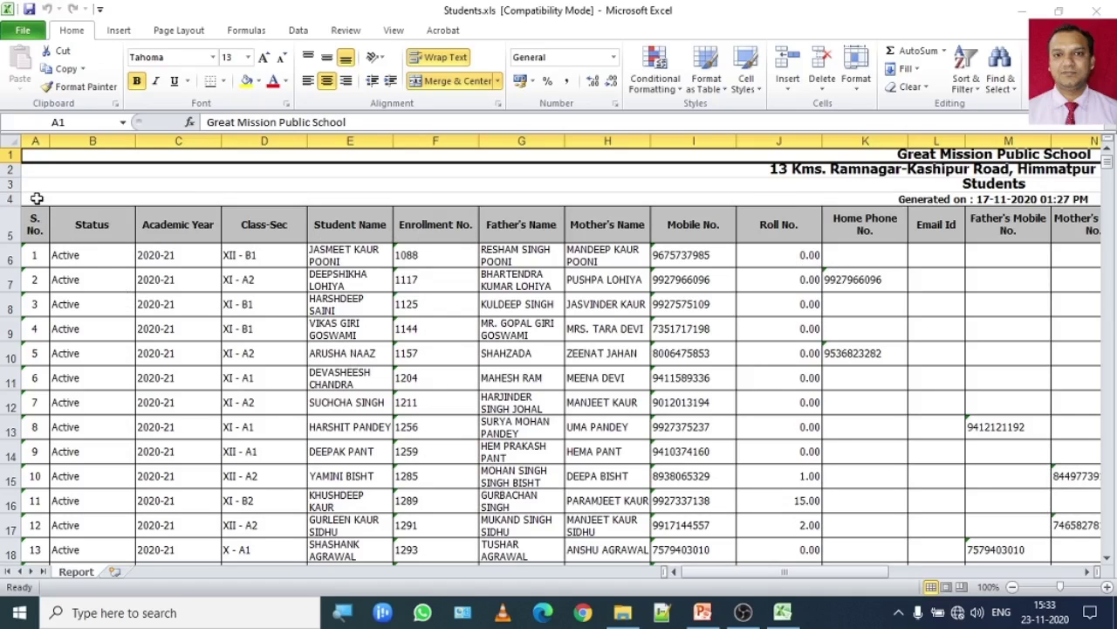
# Step: Examine the extent of the student table by selecting columns A to W and rows 1 to 50, and clear the selection
pyautogui.moveTo(35, 141); pyautogui.dragTo(1004, 166)
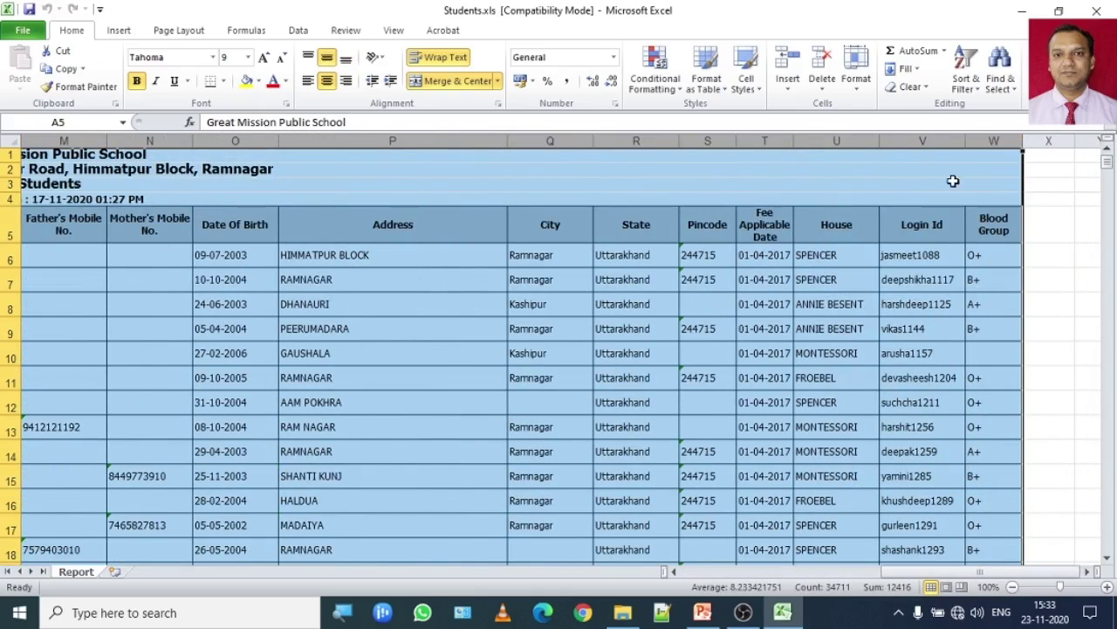
pyautogui.moveTo(918, 580); pyautogui.dragTo(700, 581)
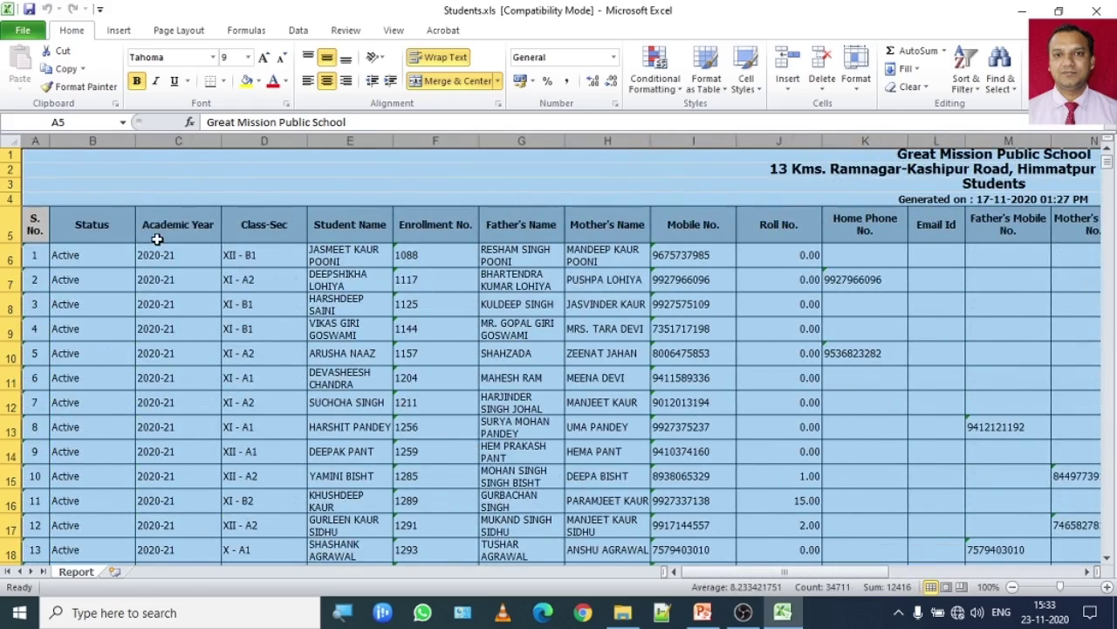
pyautogui.moveTo(2, 155); pyautogui.dragTo(8, 559)
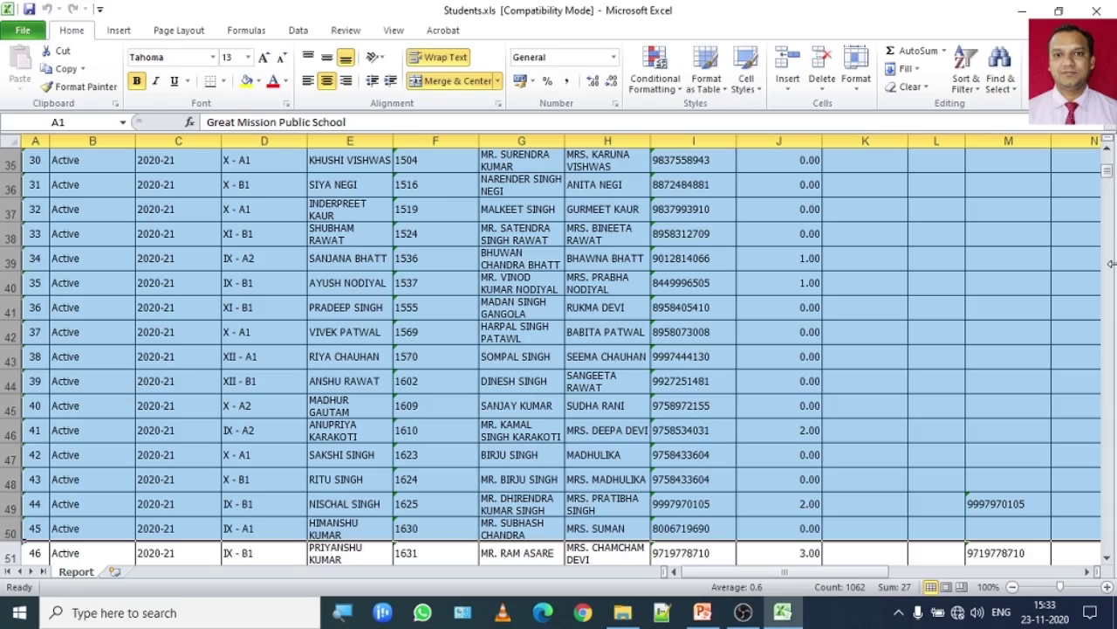
pyautogui.moveTo(1106, 179)
pyautogui.mouseDown()
pyautogui.moveTo(1103, 434)
pyautogui.moveTo(1101, 165)
pyautogui.mouseUp()
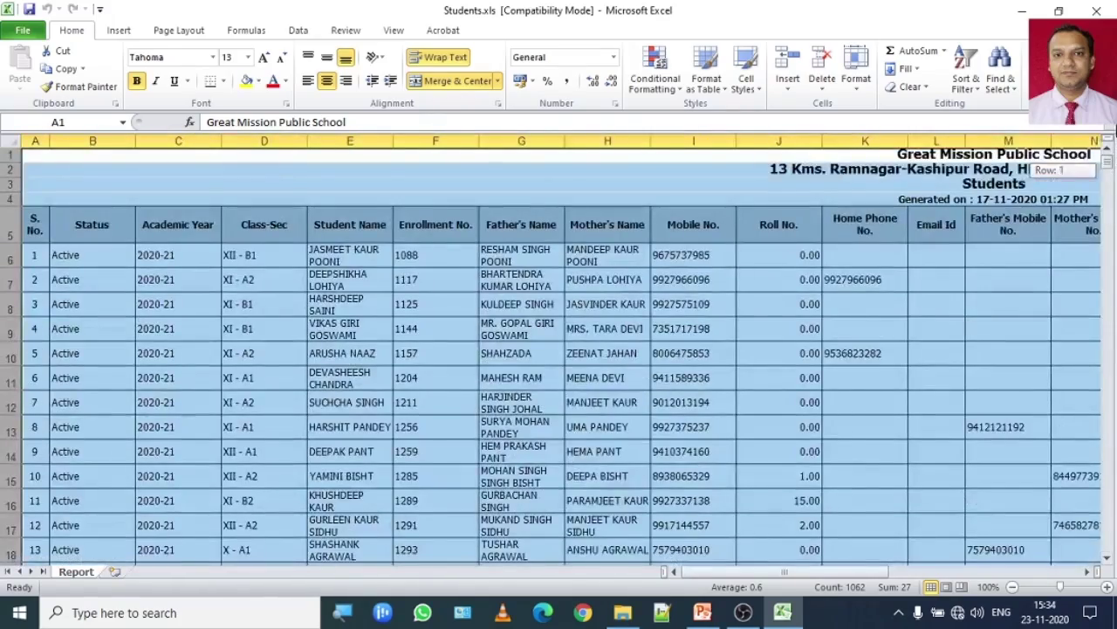
pyautogui.click(206, 180)
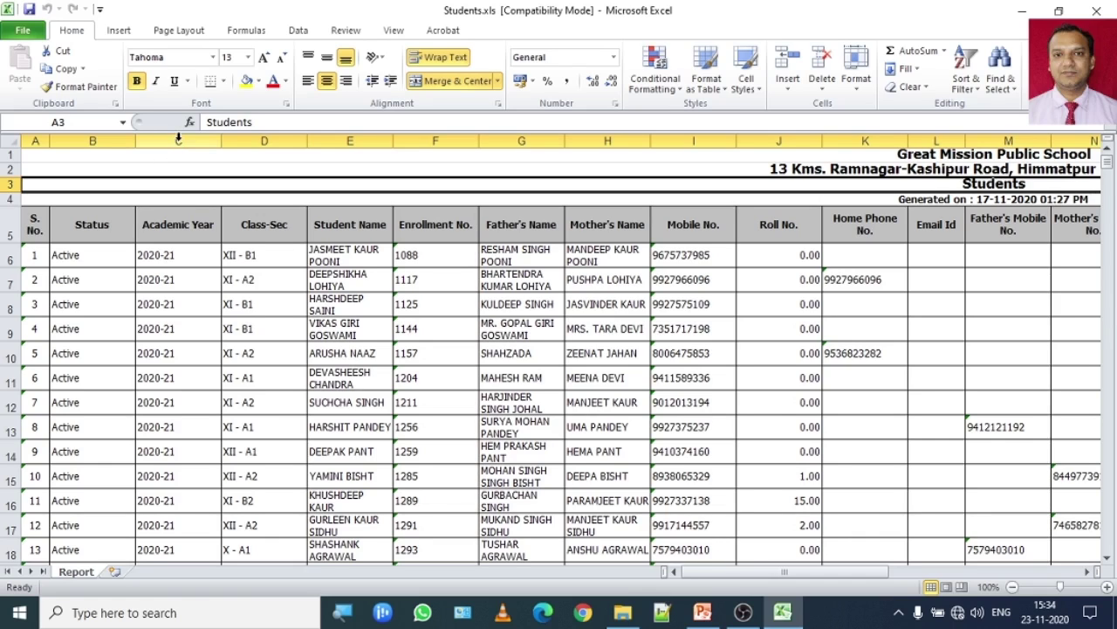
# Step: Hide the Academic Year column (column C) of the student table
pyautogui.click(178, 140)
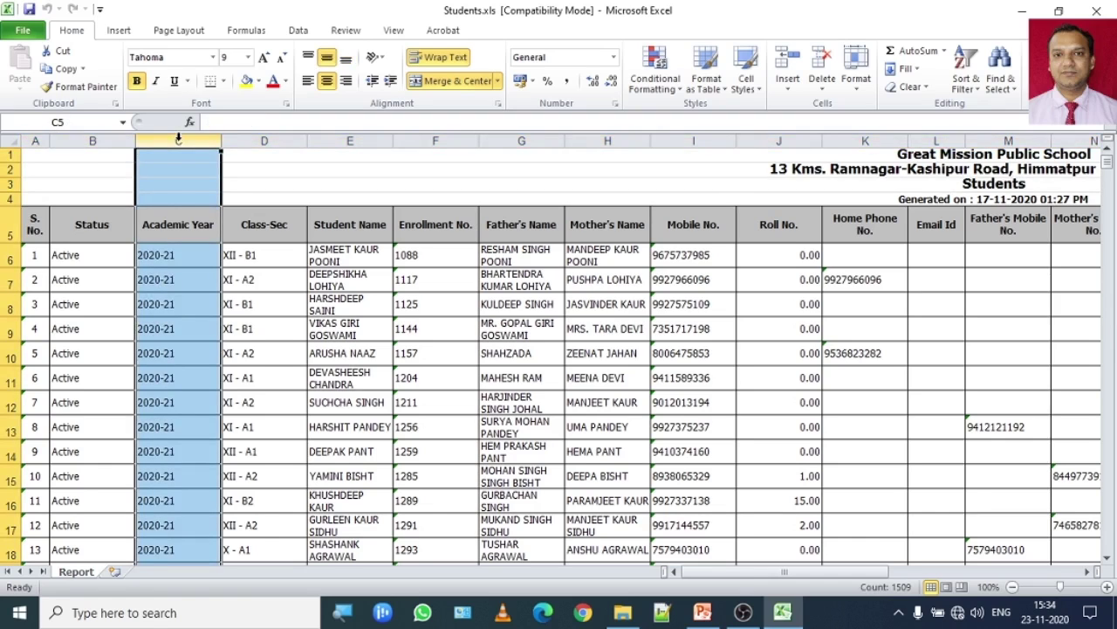
pyautogui.click(12, 256)
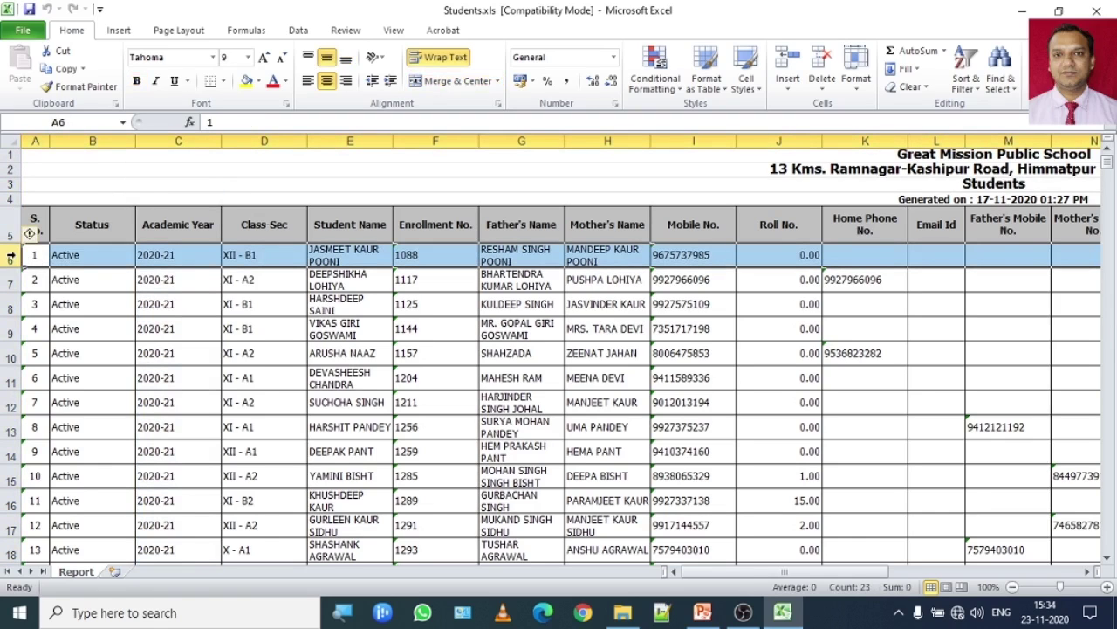
pyautogui.click(175, 141)
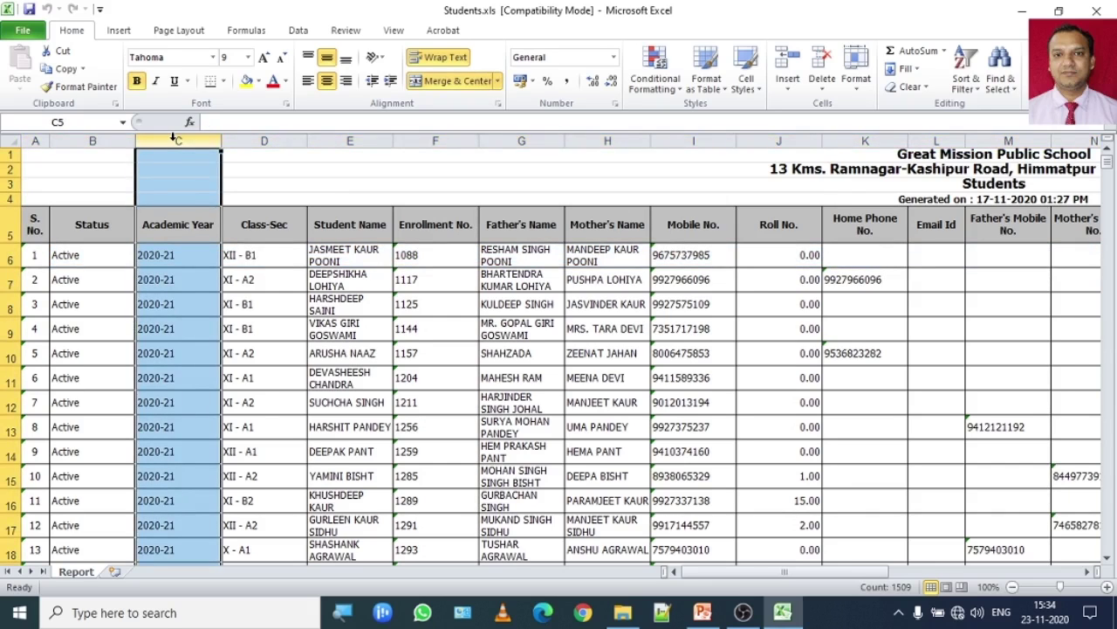
pyautogui.rightClick(175, 140)
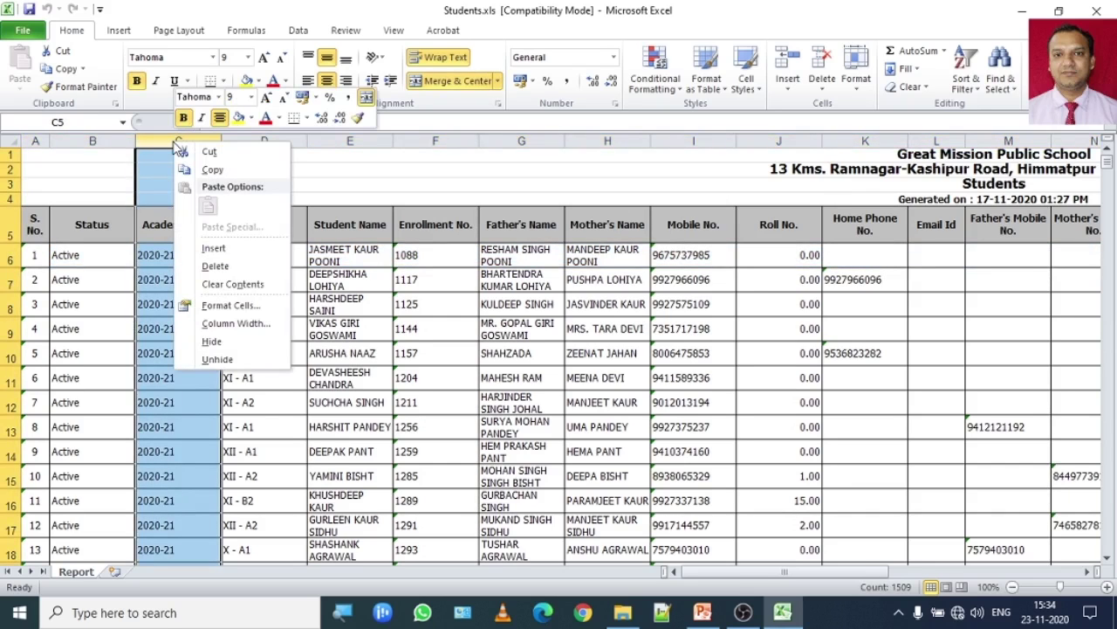
pyautogui.click(217, 341)
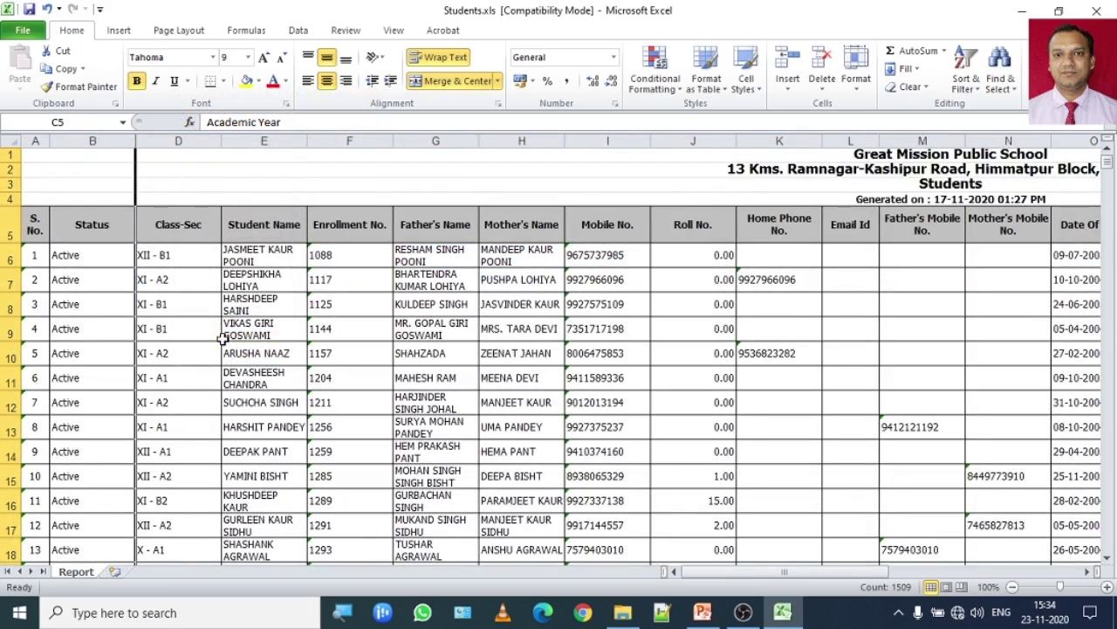
# Step: Bring back the hidden Academic Year column by widening it from the boundary between columns B and D
pyautogui.moveTo(143, 149); pyautogui.dragTo(224, 157)
pyautogui.hotkey('ctrl', 'z')
pyautogui.hotkey('ctrl', 'y')
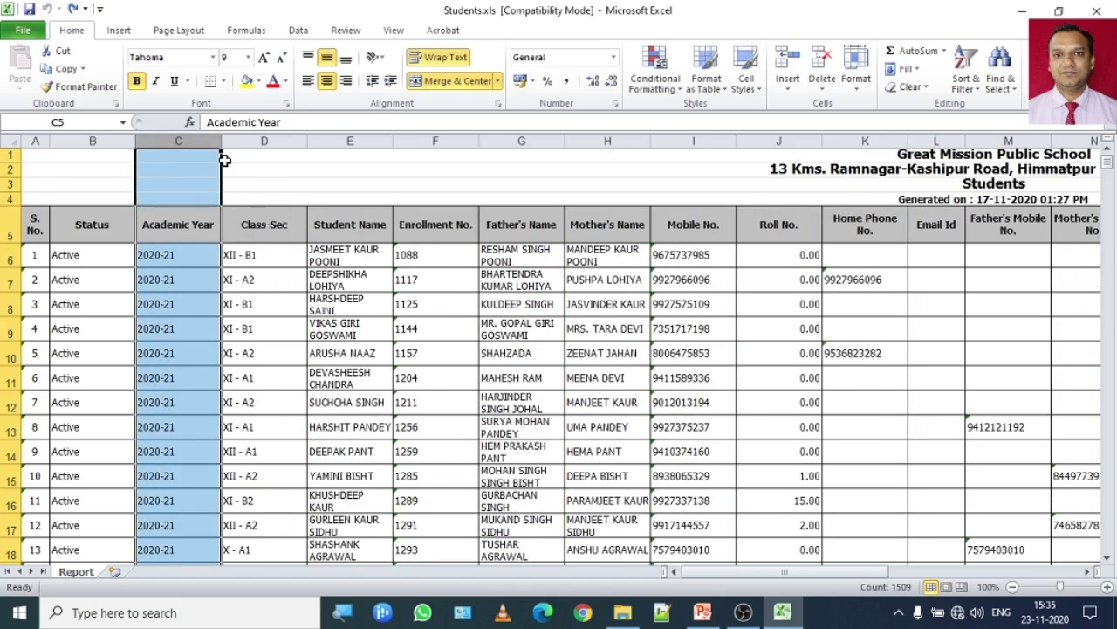
pyautogui.hotkey('ctrl', 'z')
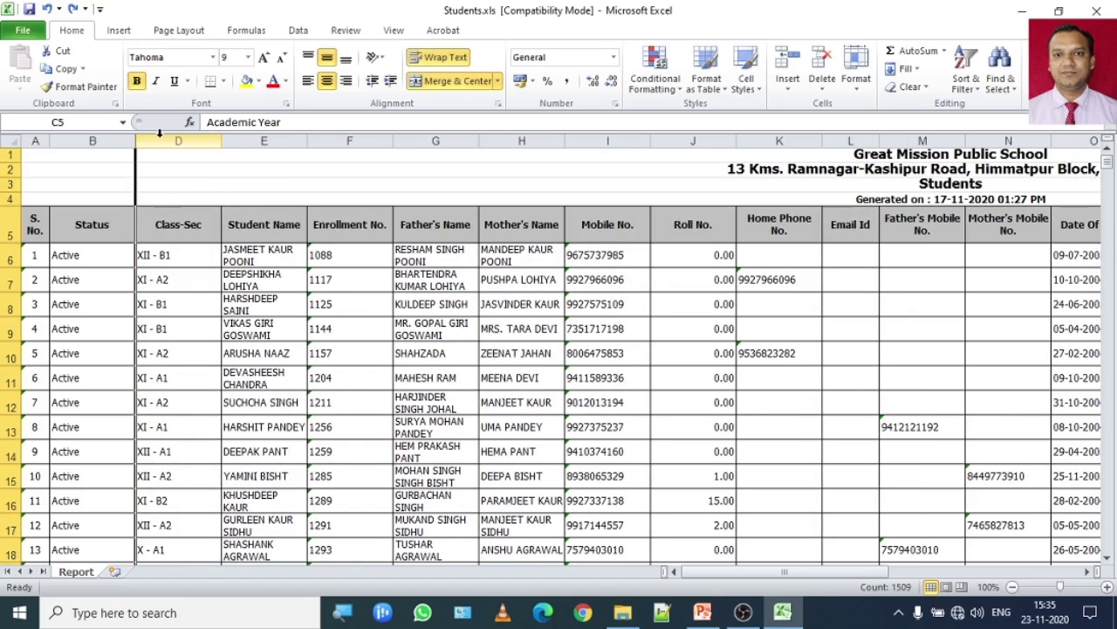
pyautogui.moveTo(141, 143); pyautogui.dragTo(225, 155)
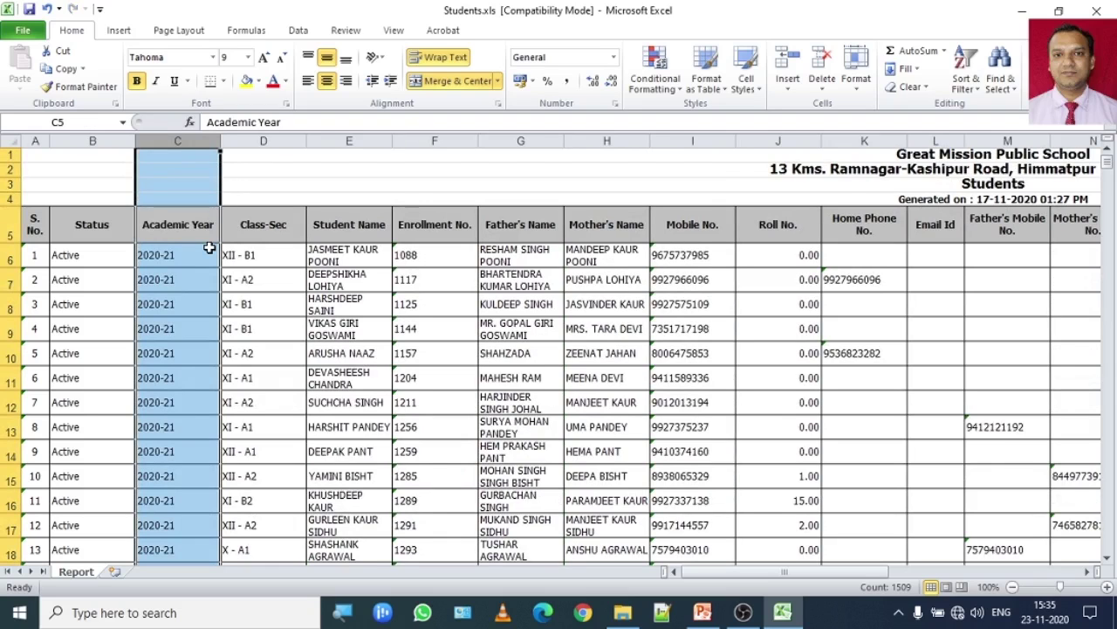
pyautogui.click(5, 255)
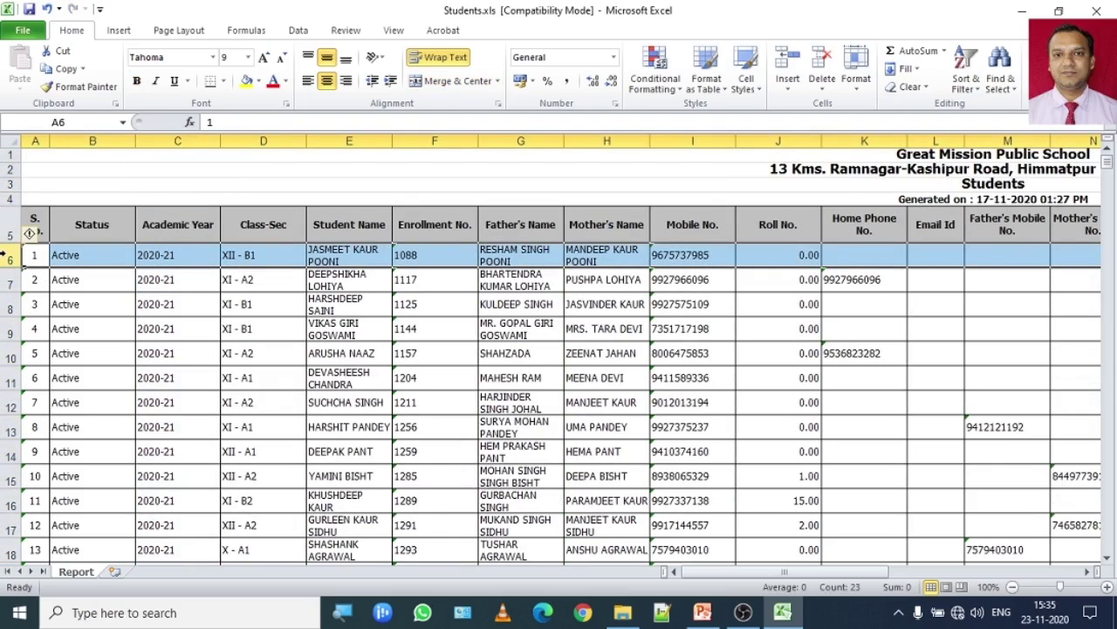
pyautogui.rightClick(5, 255)
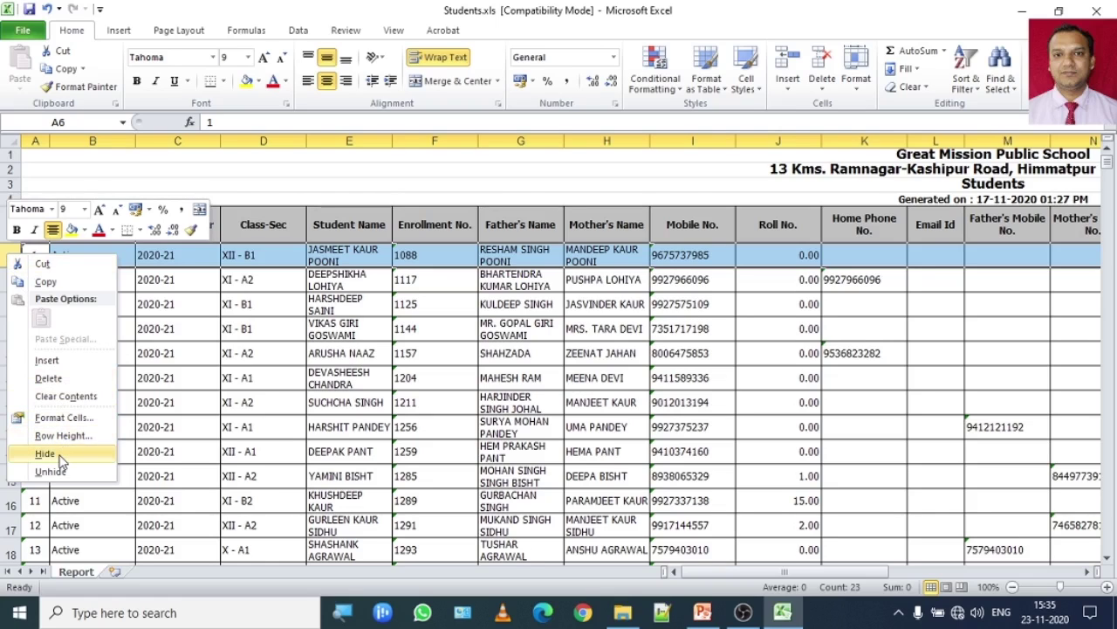
pyautogui.press('Escape')
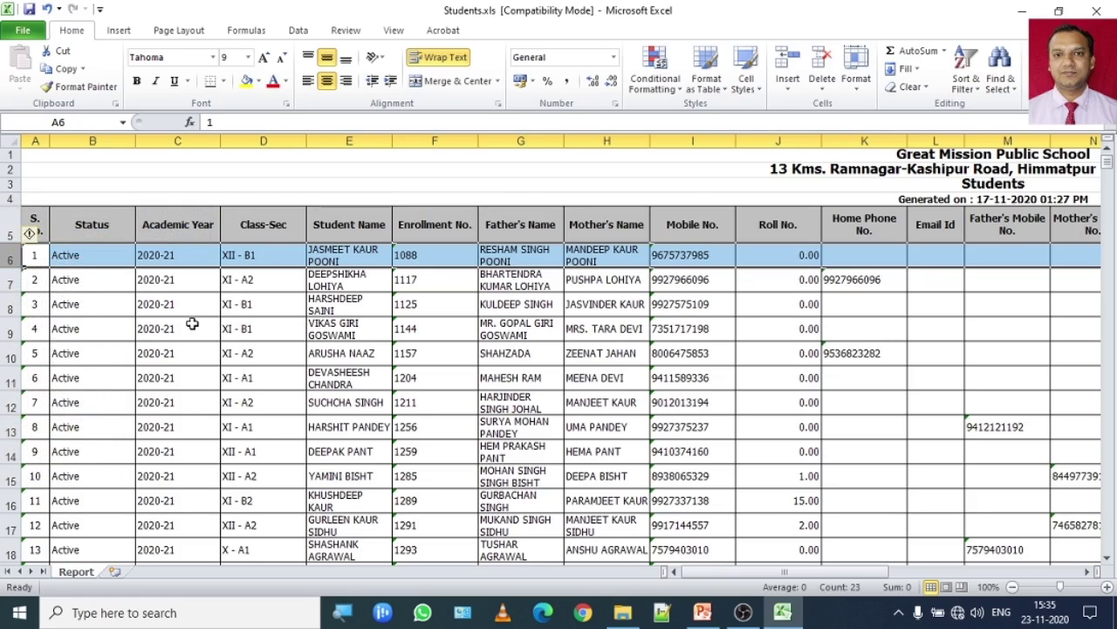
# Step: Hide column C, Academic Year, with Hide Columns and restore it with Unhide Columns
pyautogui.click(168, 137)
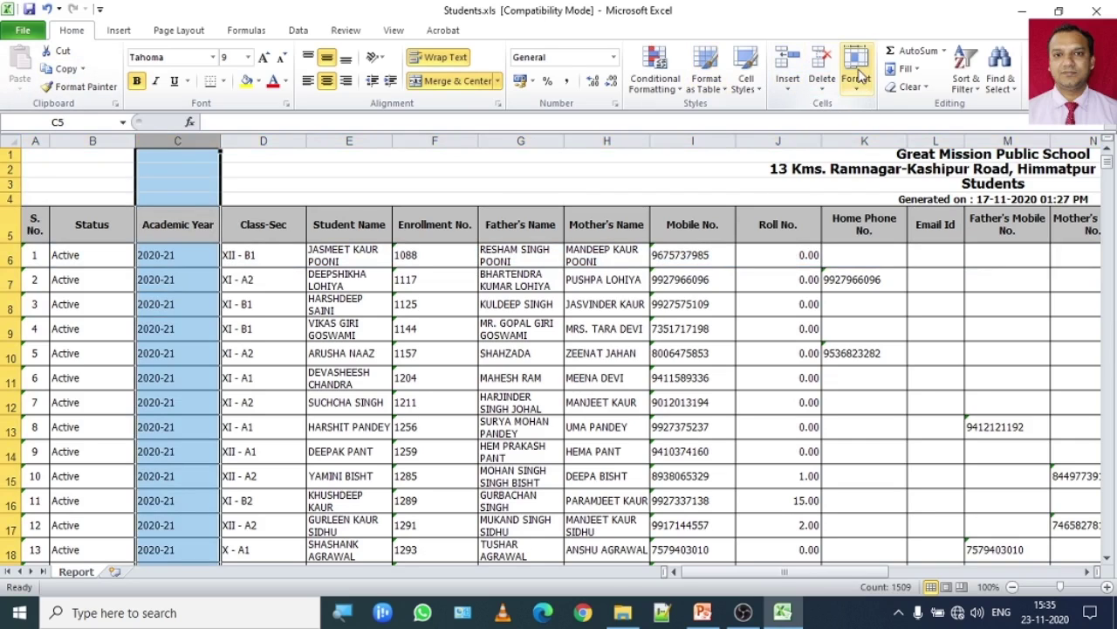
pyautogui.click(858, 78)
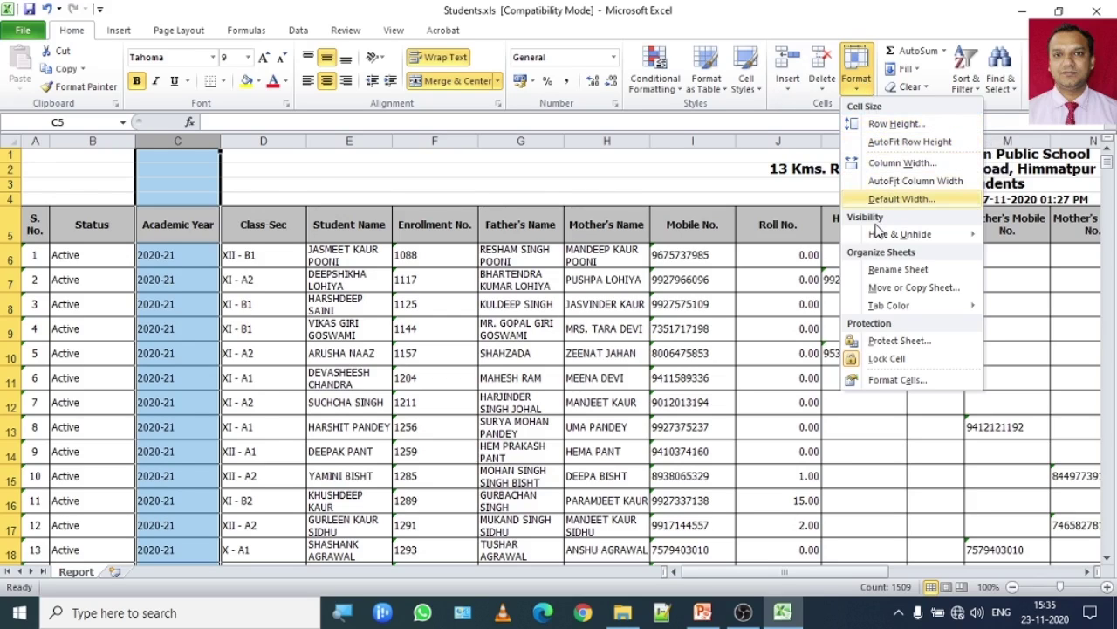
pyautogui.moveTo(887, 241)
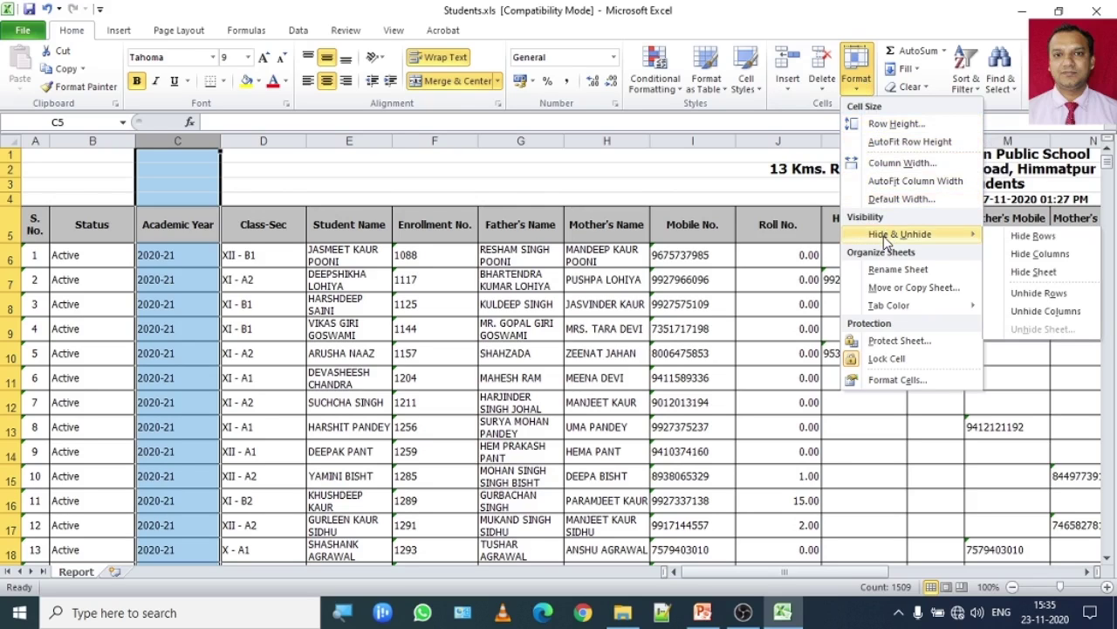
pyautogui.click(1019, 259)
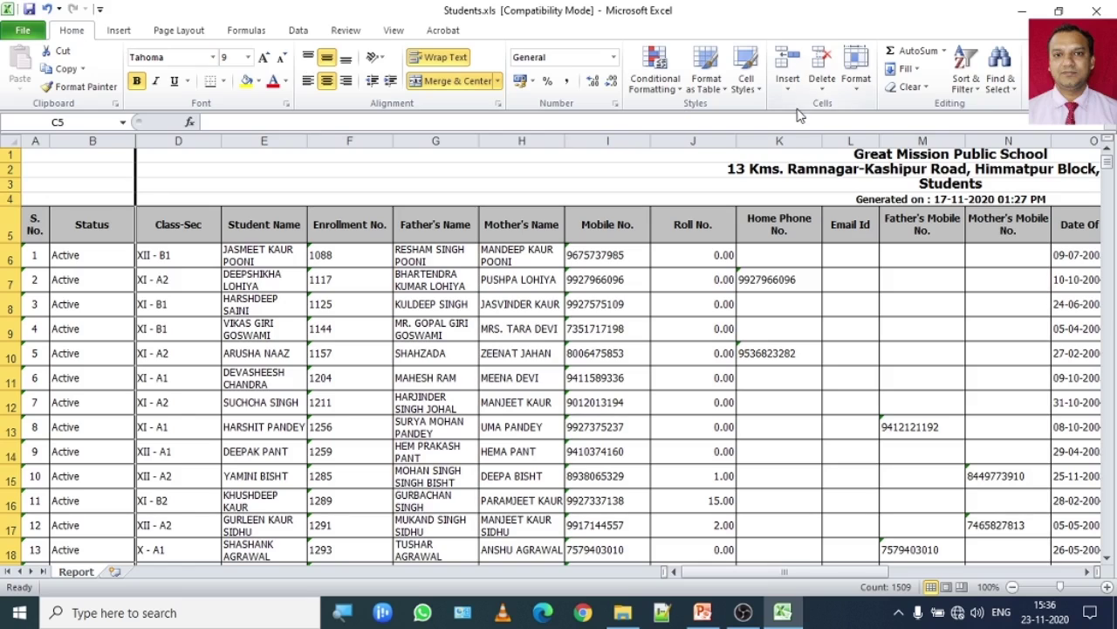
pyautogui.click(865, 86)
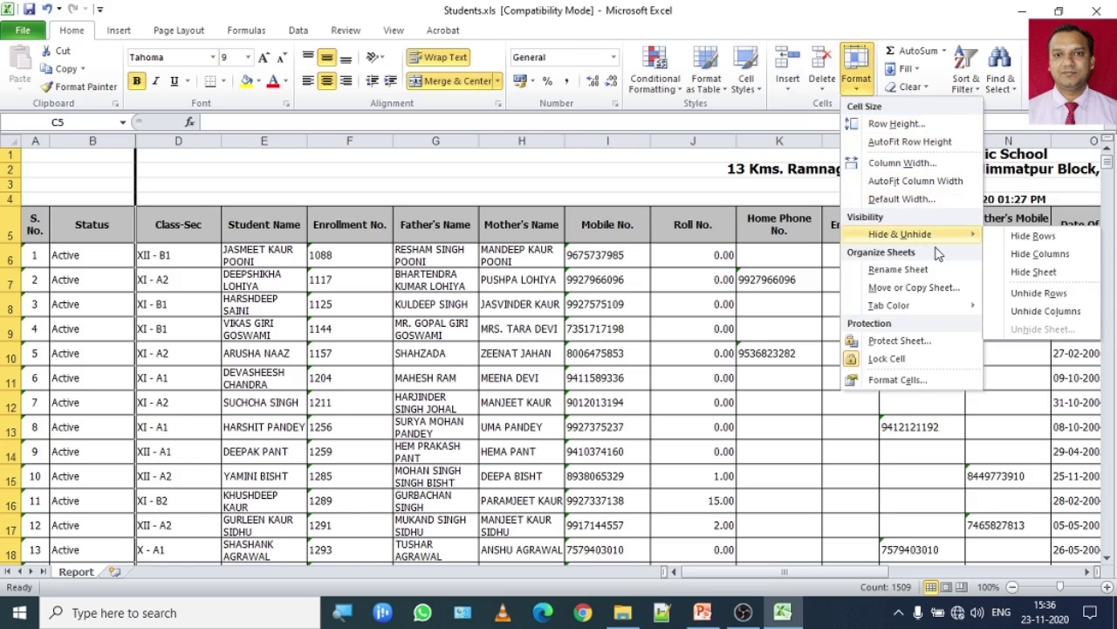
pyautogui.click(1051, 313)
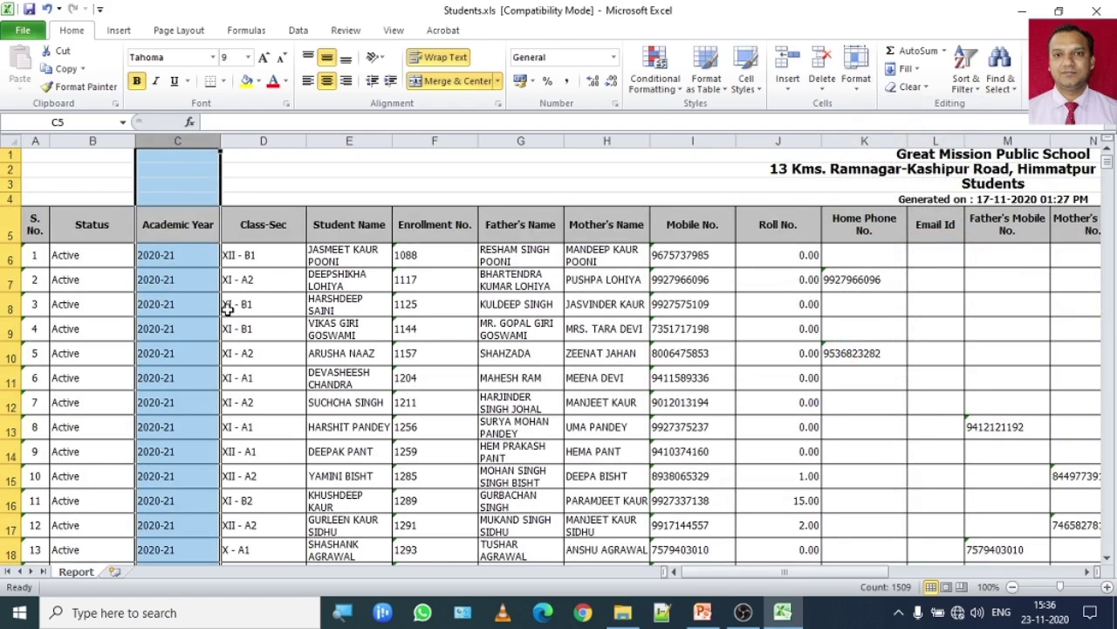
# Step: Hide row 6, the first student record, with Hide Rows and restore it with Unhide Rows
pyautogui.click(7, 255)
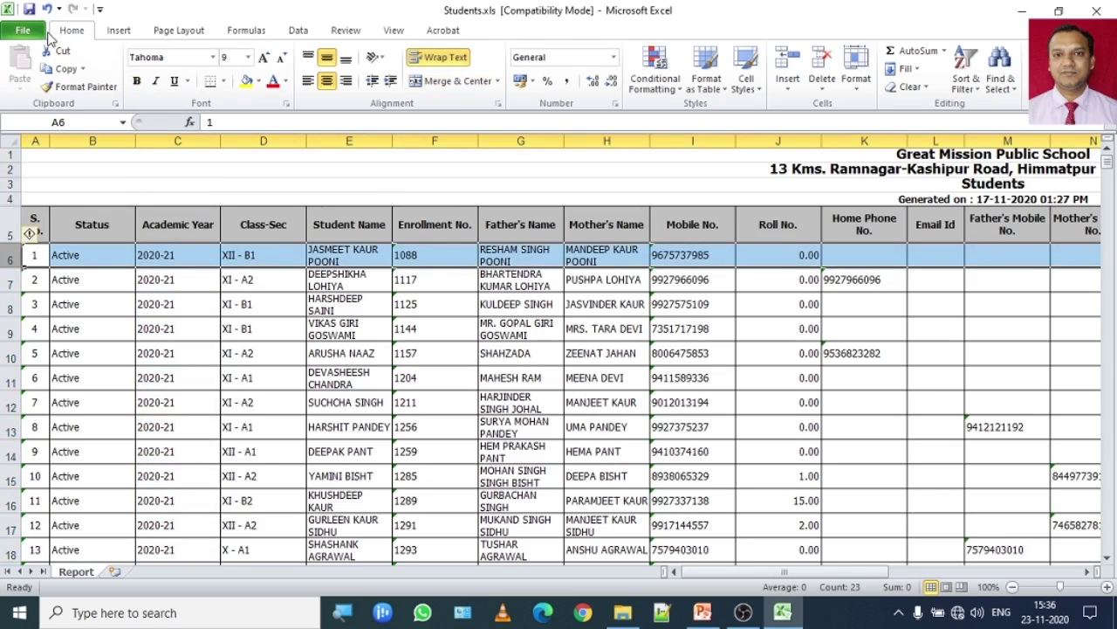
pyautogui.click(860, 76)
pyautogui.moveTo(947, 253)
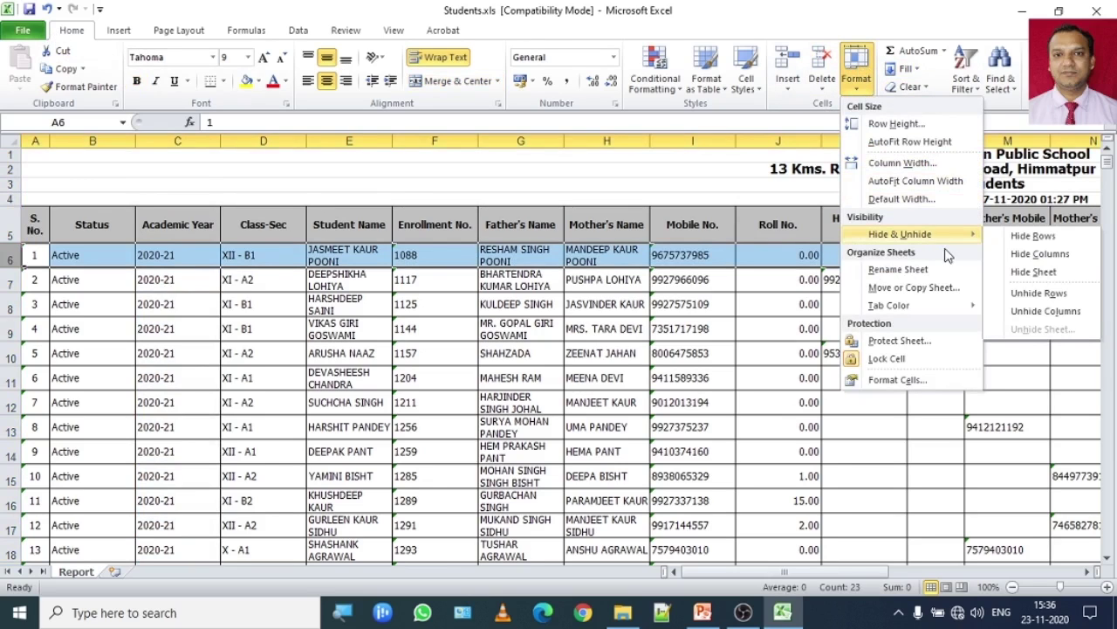
pyautogui.click(1026, 235)
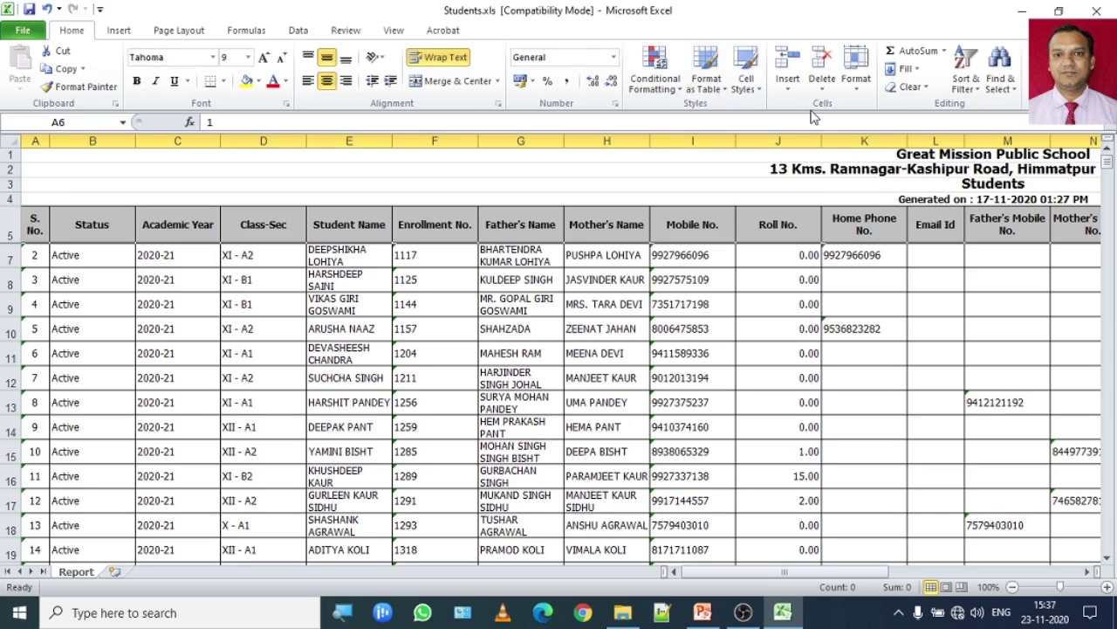
pyautogui.click(857, 63)
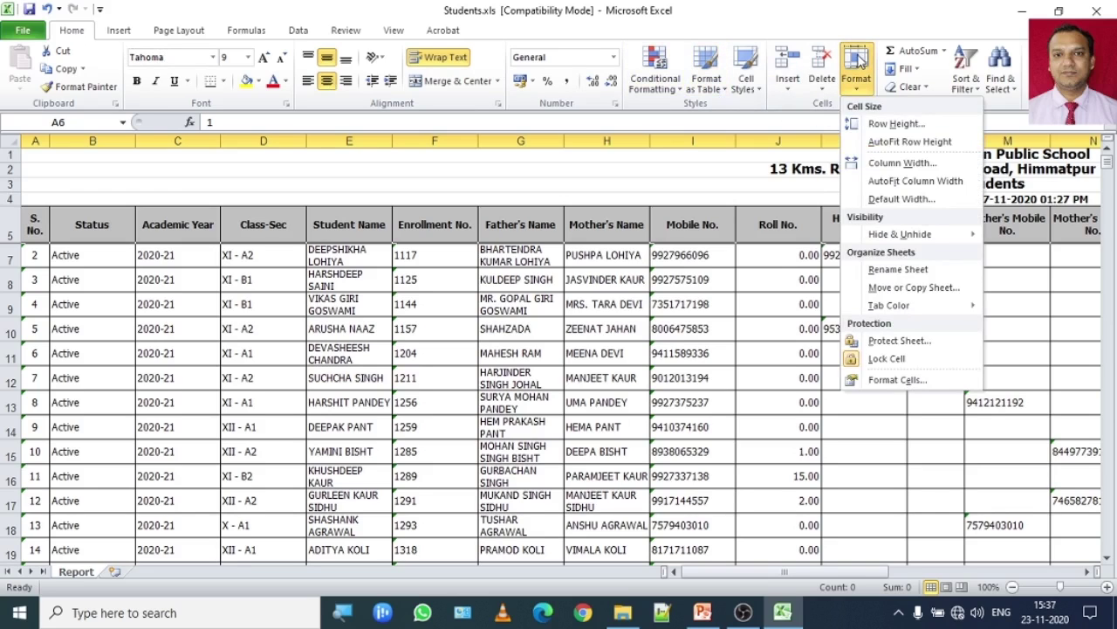
pyautogui.moveTo(915, 241)
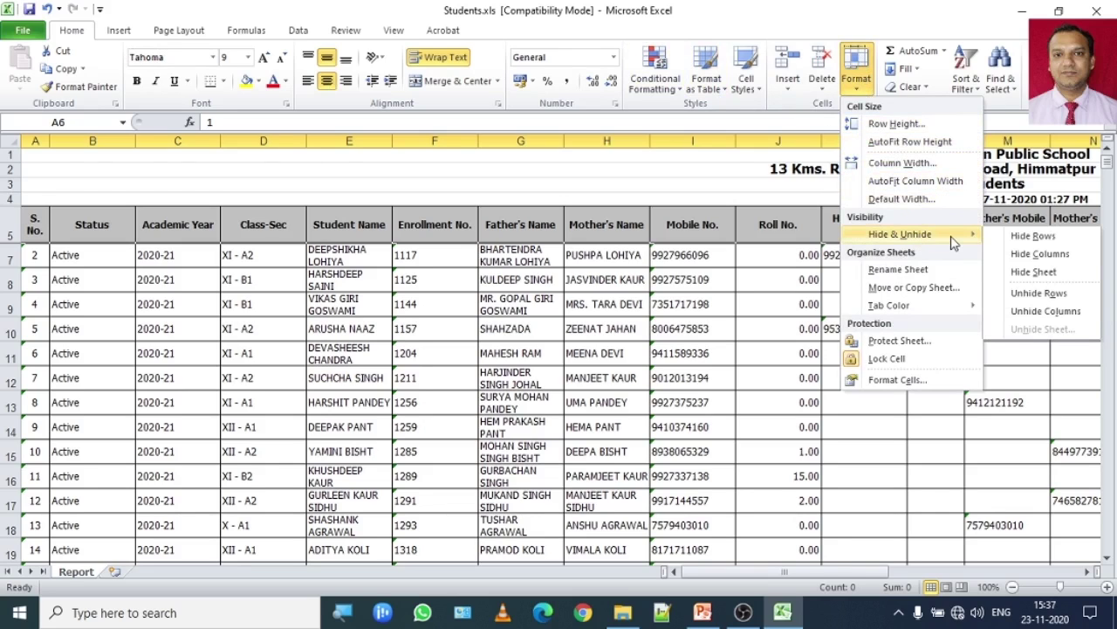
pyautogui.click(1018, 295)
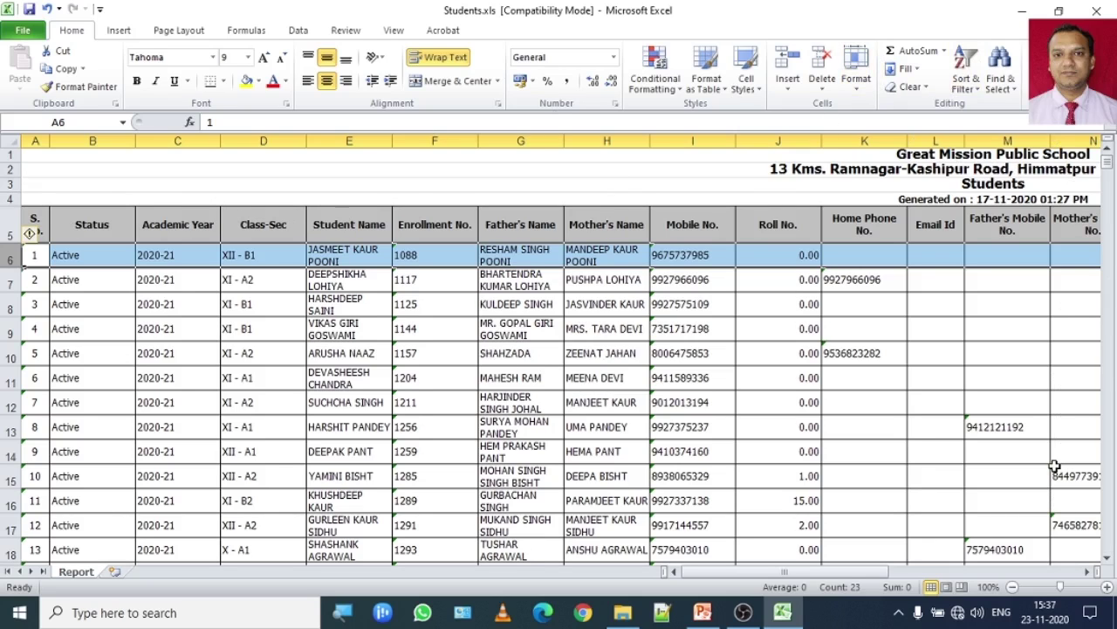
# Step: Look across the student table's columns through Blood Group and return to the first column
pyautogui.click(1087, 571)
pyautogui.click(1089, 573)
pyautogui.click(1089, 572)
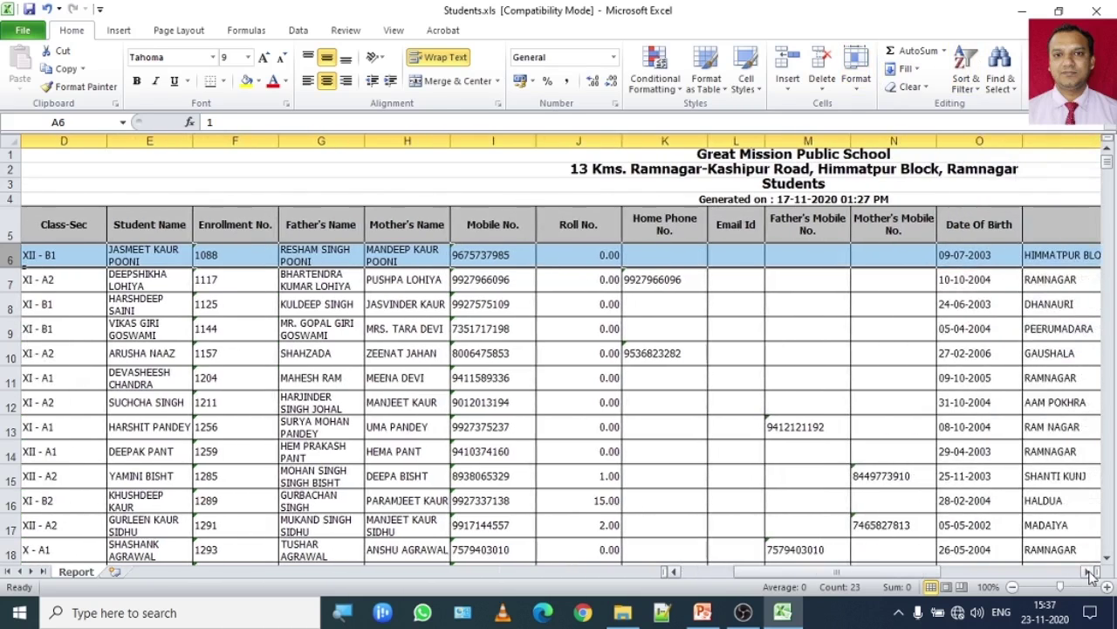
pyautogui.click(1089, 573)
pyautogui.click(1089, 573)
pyautogui.click(1090, 573)
pyautogui.click(1089, 572)
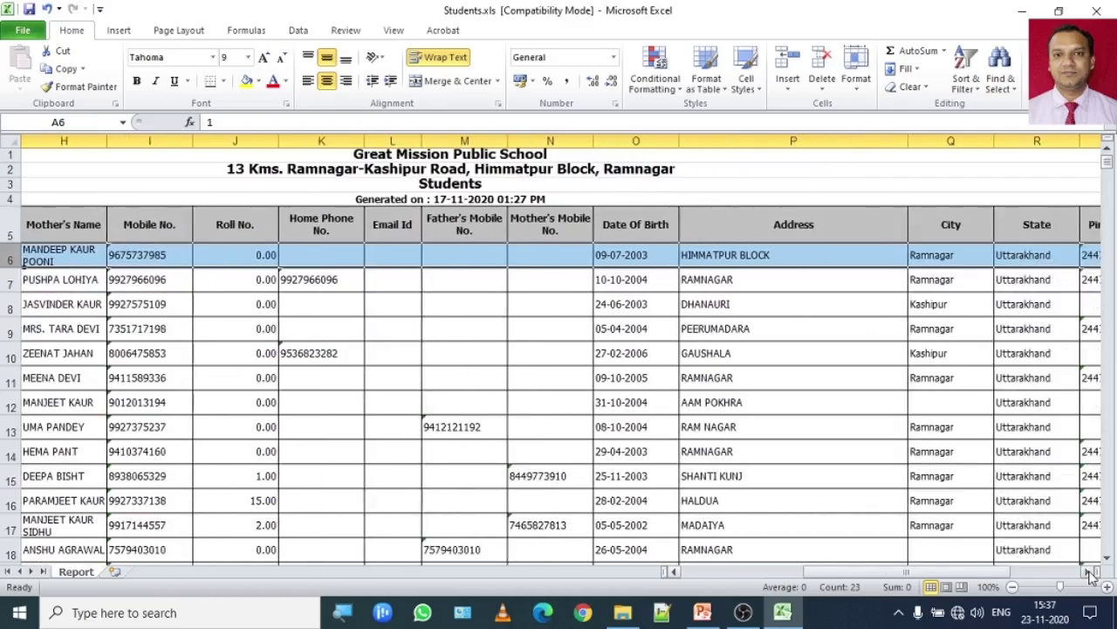
pyautogui.click(1089, 573)
pyautogui.click(1090, 572)
pyautogui.click(1089, 573)
pyautogui.click(1089, 573)
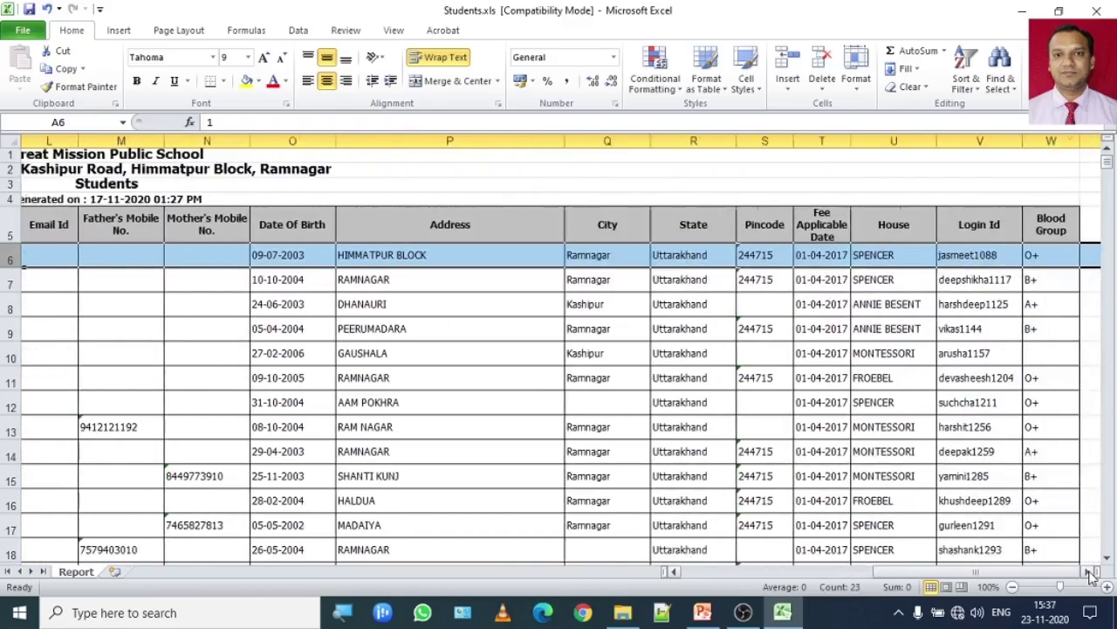
pyautogui.click(1090, 573)
pyautogui.moveTo(998, 576); pyautogui.dragTo(770, 572)
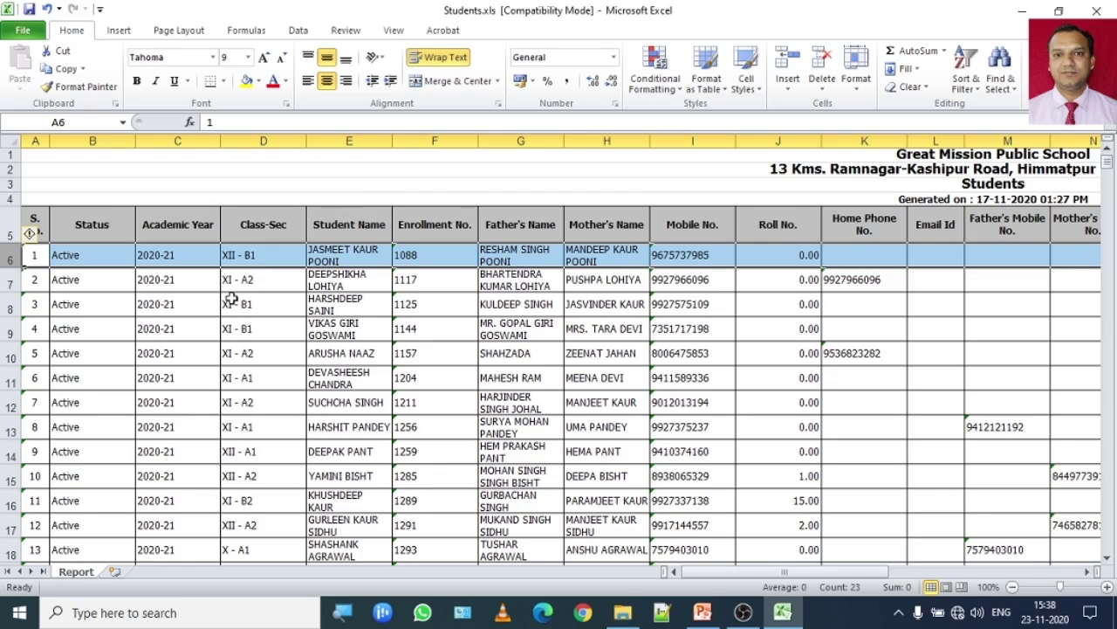
# Step: Freeze the first column, S. No., so it stays in view during horizontal scrolling
pyautogui.click(37, 139)
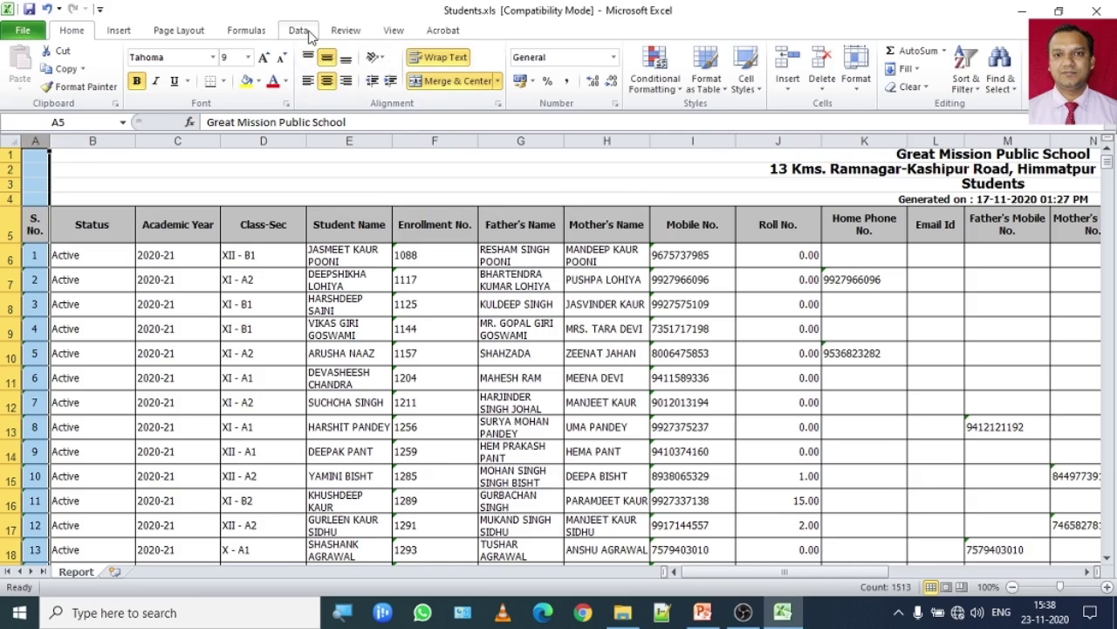
pyautogui.click(392, 31)
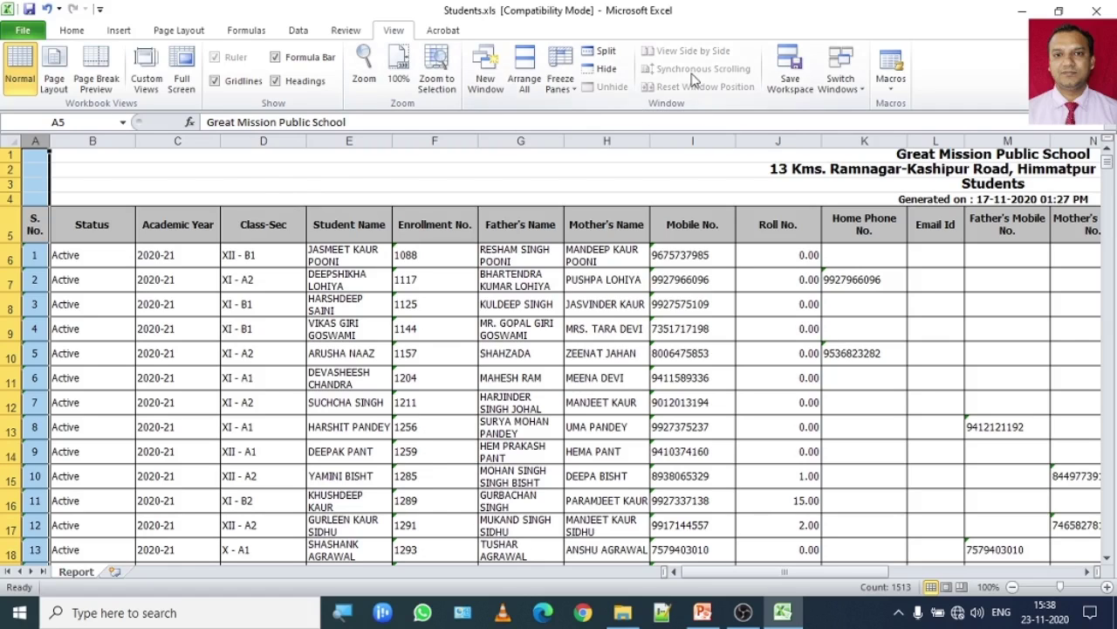
pyautogui.click(560, 85)
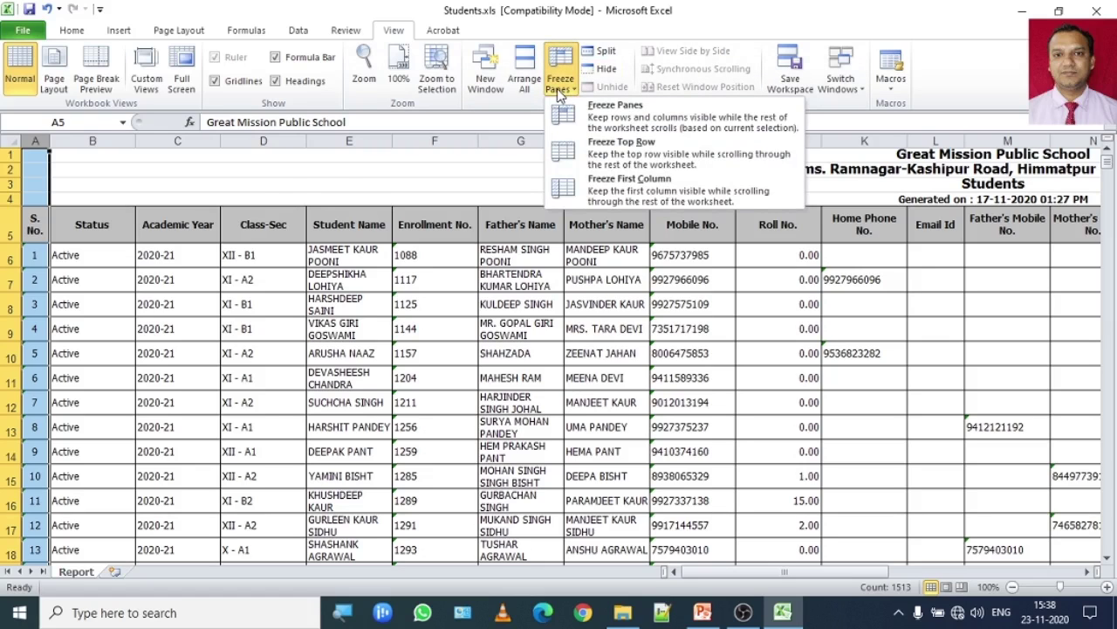
pyautogui.click(584, 197)
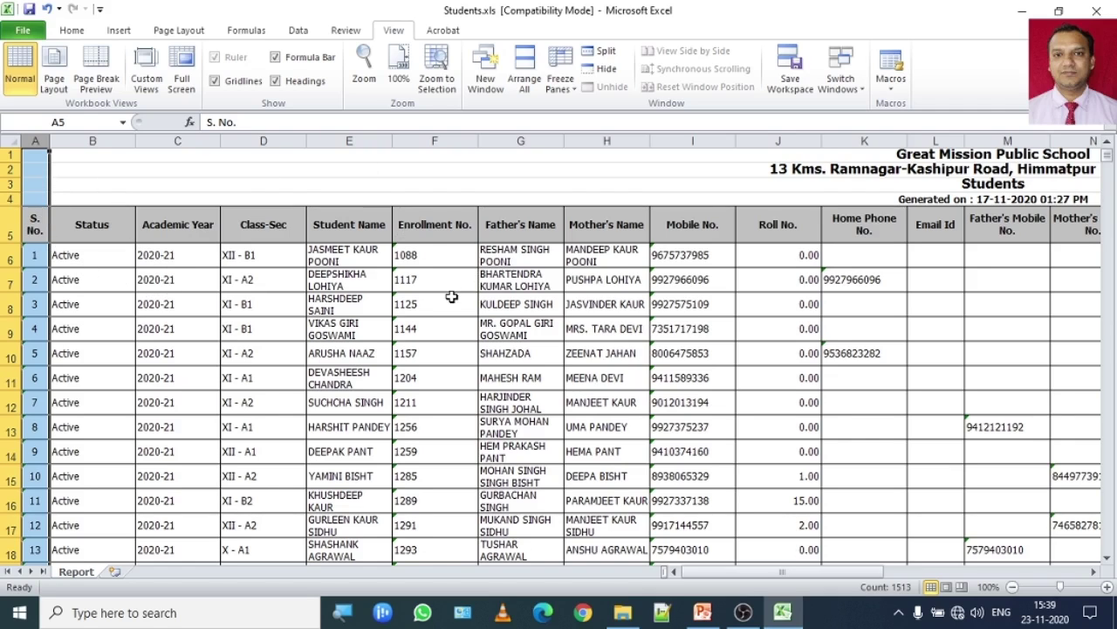
# Step: Examine the table's columns through Blood Group beside the frozen S. No. column, returning to the Status column
pyautogui.click(1093, 571)
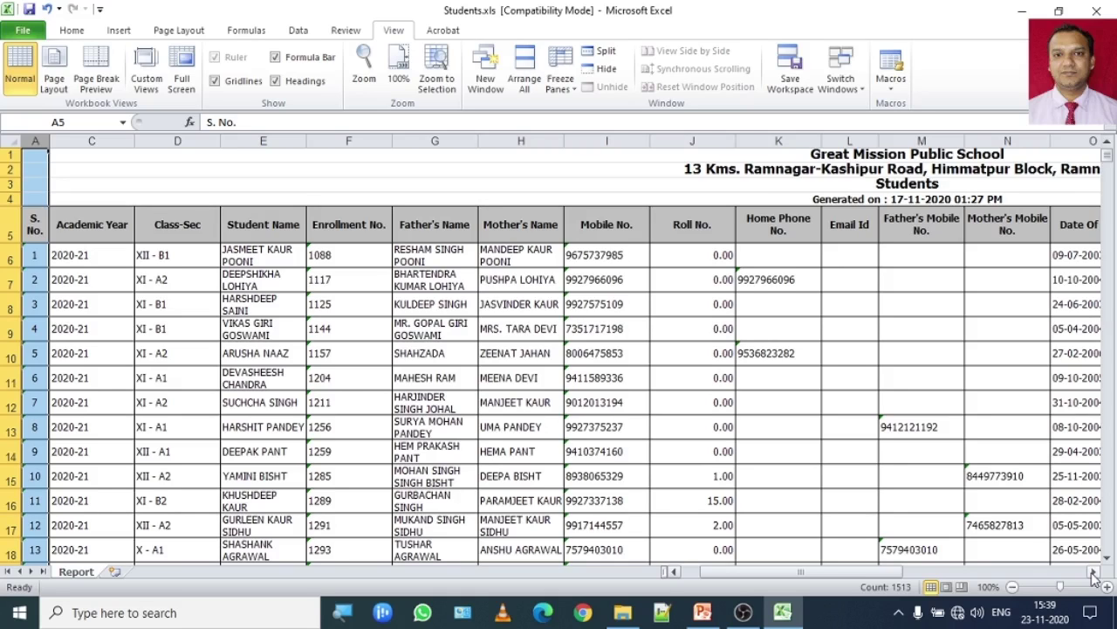
pyautogui.click(1093, 572)
pyautogui.click(1093, 572)
pyautogui.click(1093, 572)
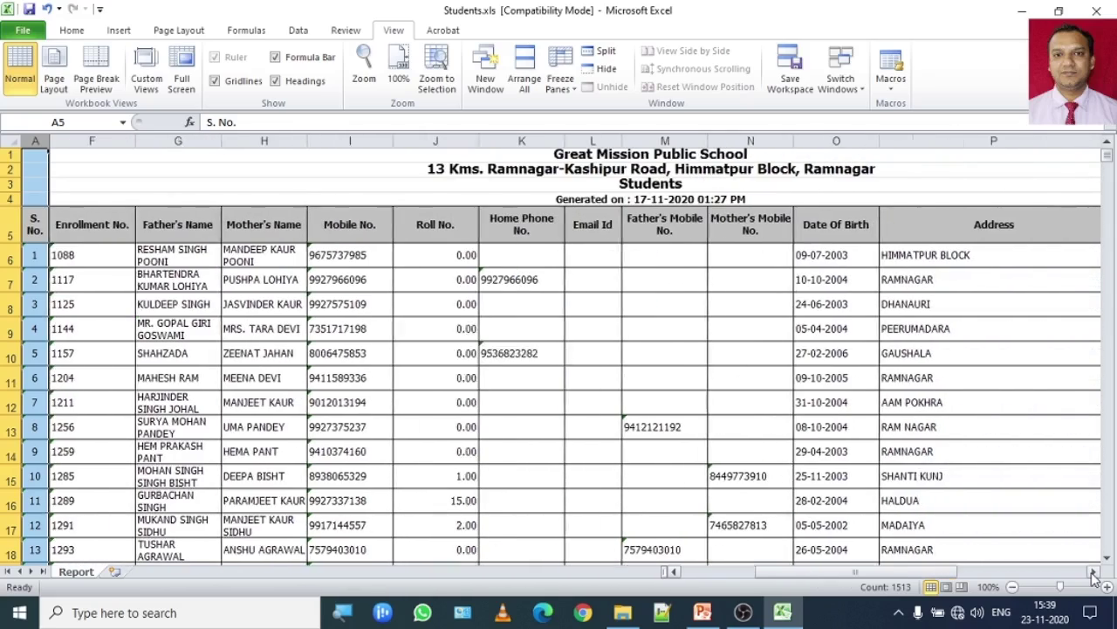
pyautogui.click(1093, 572)
pyautogui.click(1093, 572)
pyautogui.click(1093, 572)
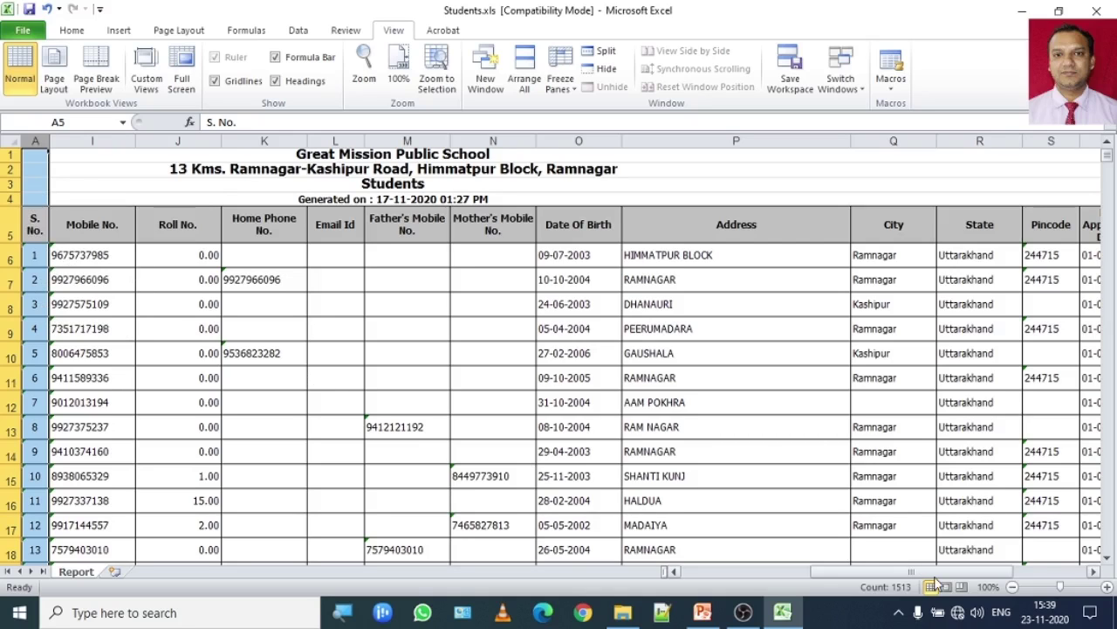
pyautogui.click(1094, 571)
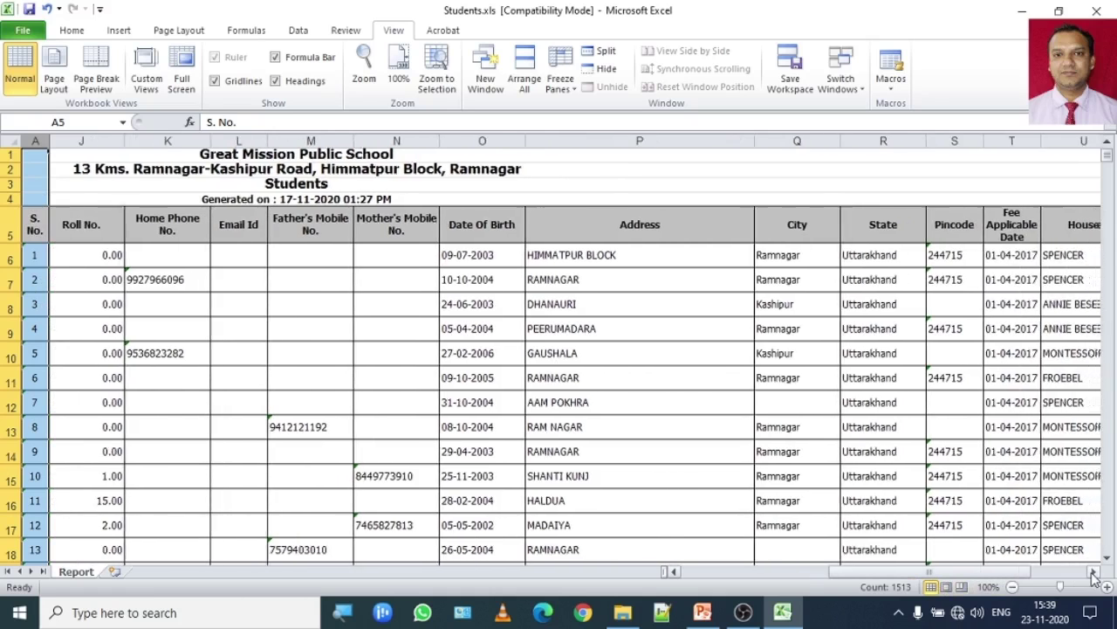
pyautogui.click(1094, 572)
pyautogui.click(1094, 572)
pyautogui.click(1093, 571)
pyautogui.click(1094, 571)
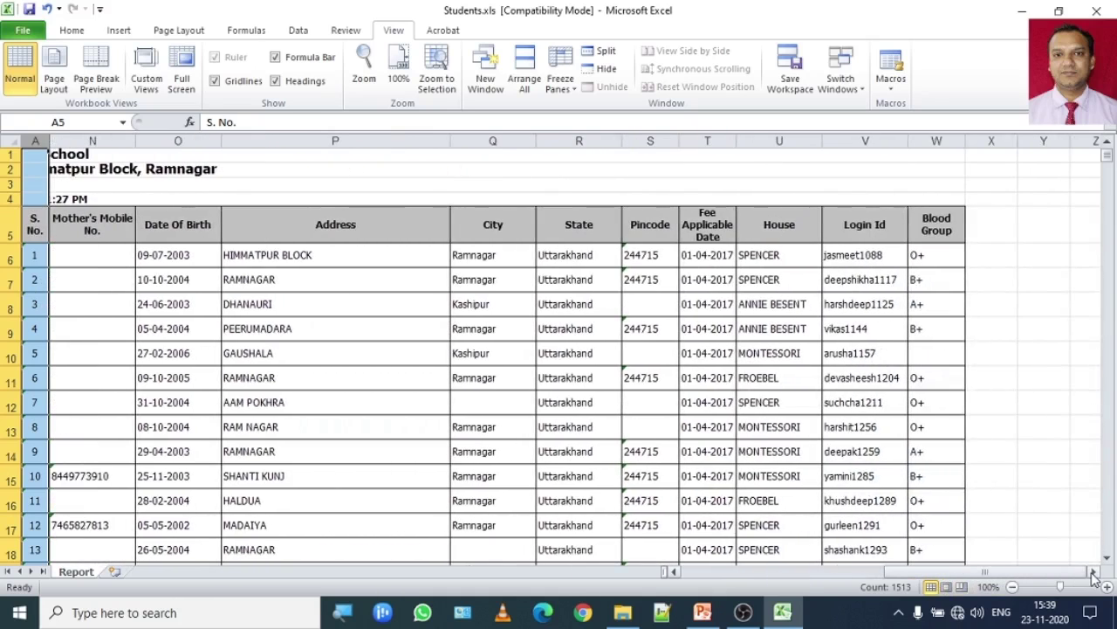
pyautogui.moveTo(989, 576); pyautogui.dragTo(784, 571)
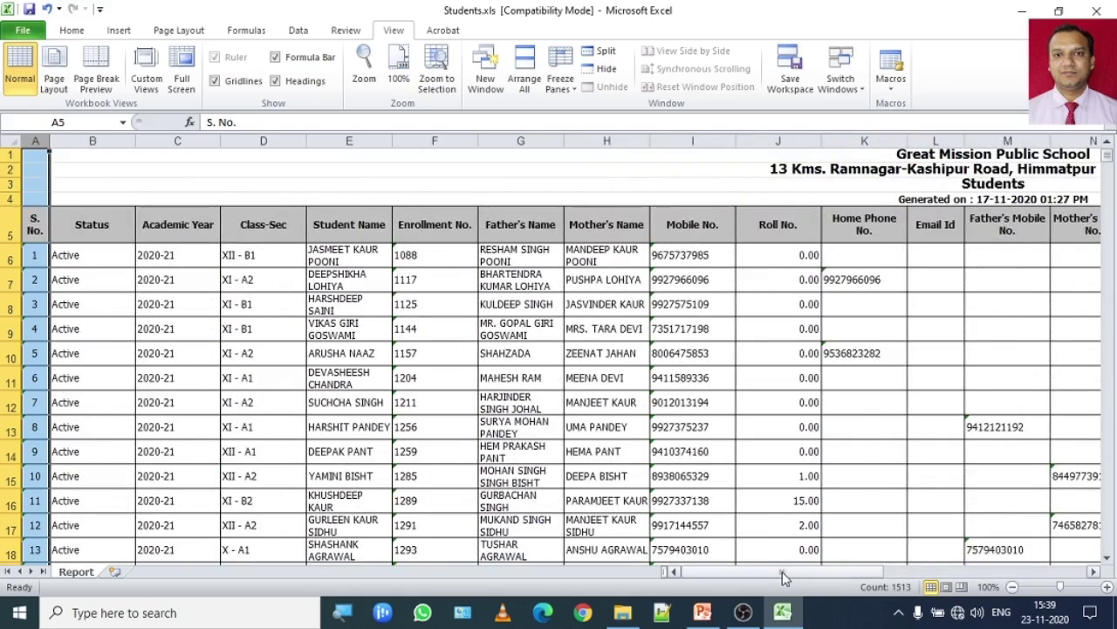
# Step: Unfreeze the panes and check how the S. No. column behaves when the table is scrolled sideways
pyautogui.click(560, 85)
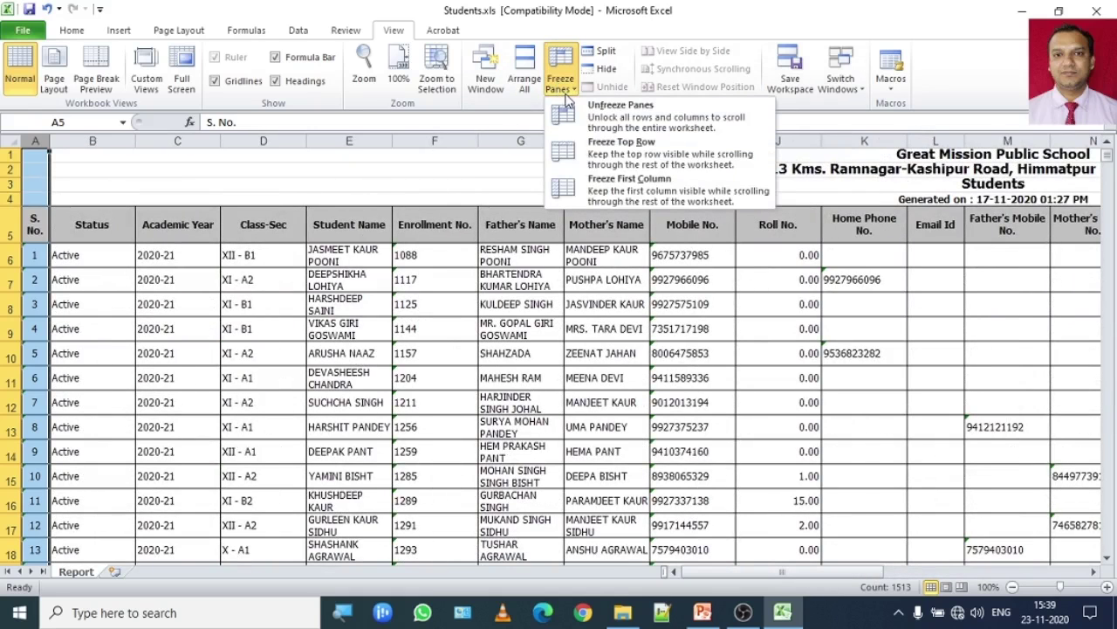
pyautogui.click(584, 114)
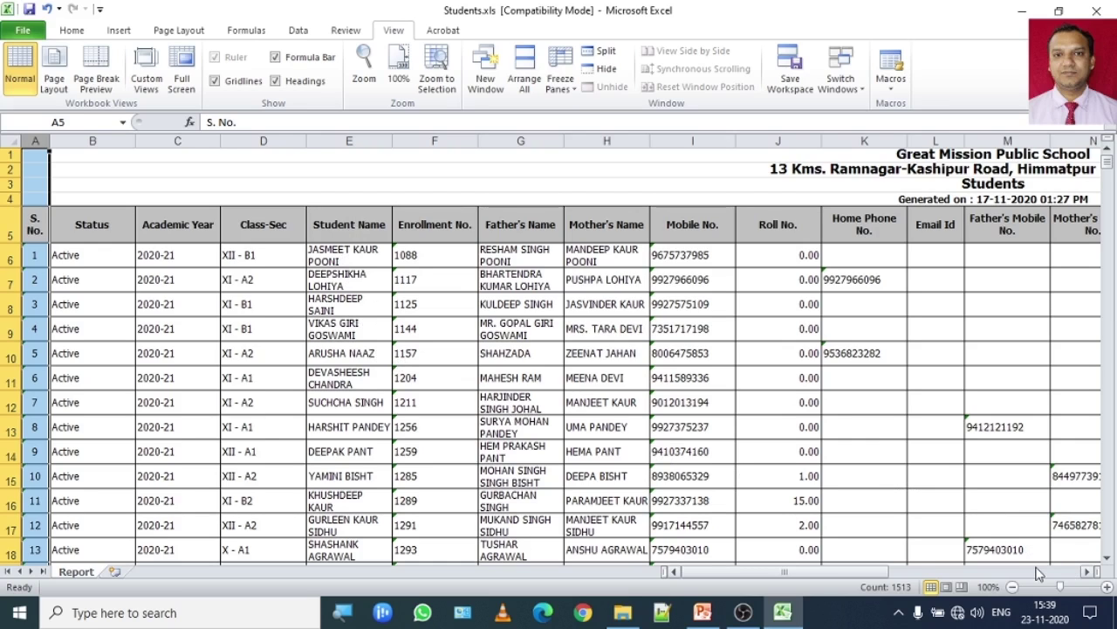
pyautogui.moveTo(831, 573); pyautogui.dragTo(884, 572)
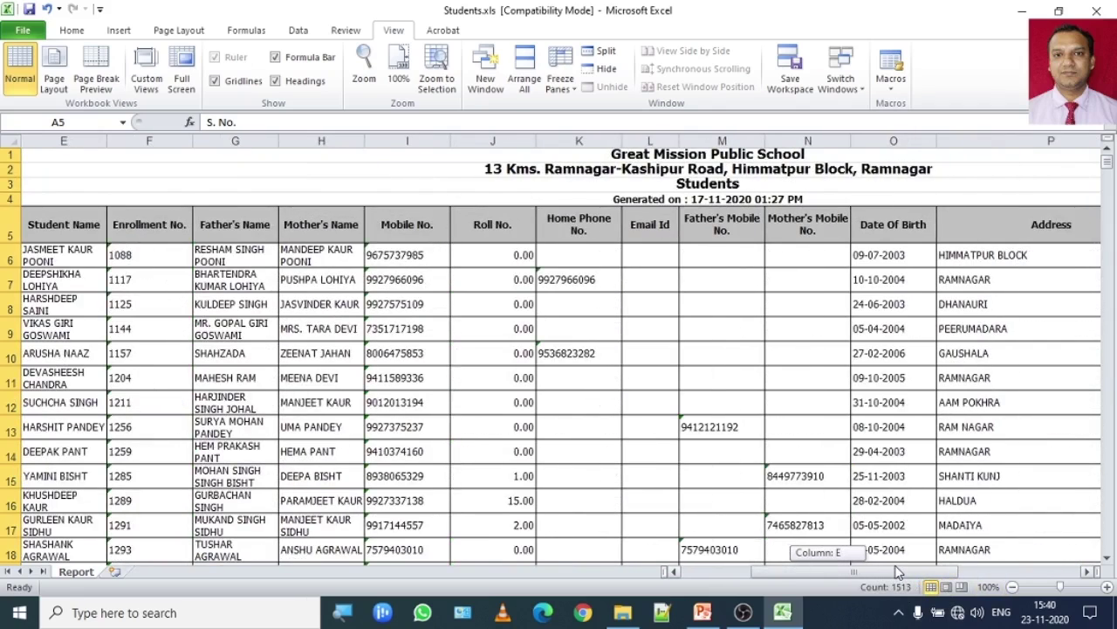
pyautogui.moveTo(903, 572); pyautogui.dragTo(931, 574)
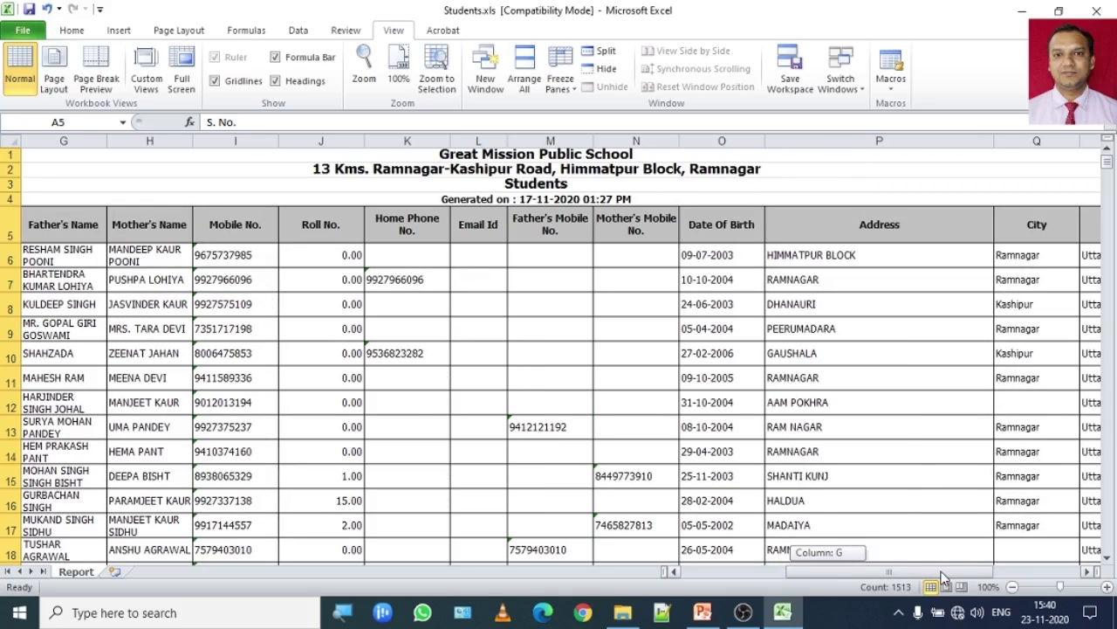
pyautogui.moveTo(942, 577); pyautogui.dragTo(845, 579)
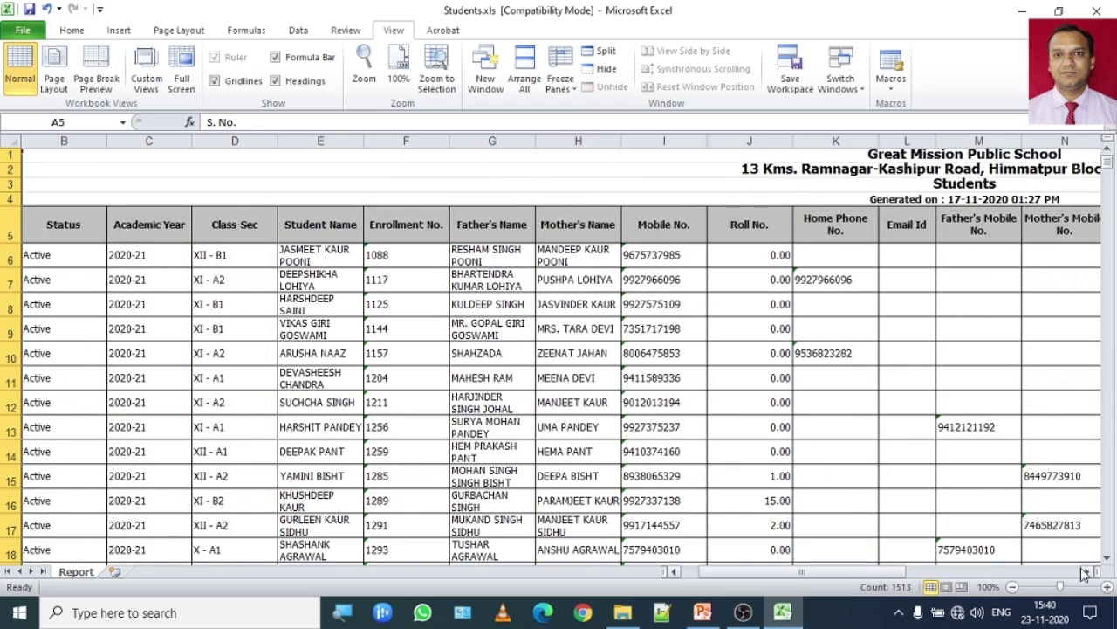
# Step: Freeze the panes before column F, Enrollment No., with Student Name as the first visible column
pyautogui.click(1090, 572)
pyautogui.click(1089, 572)
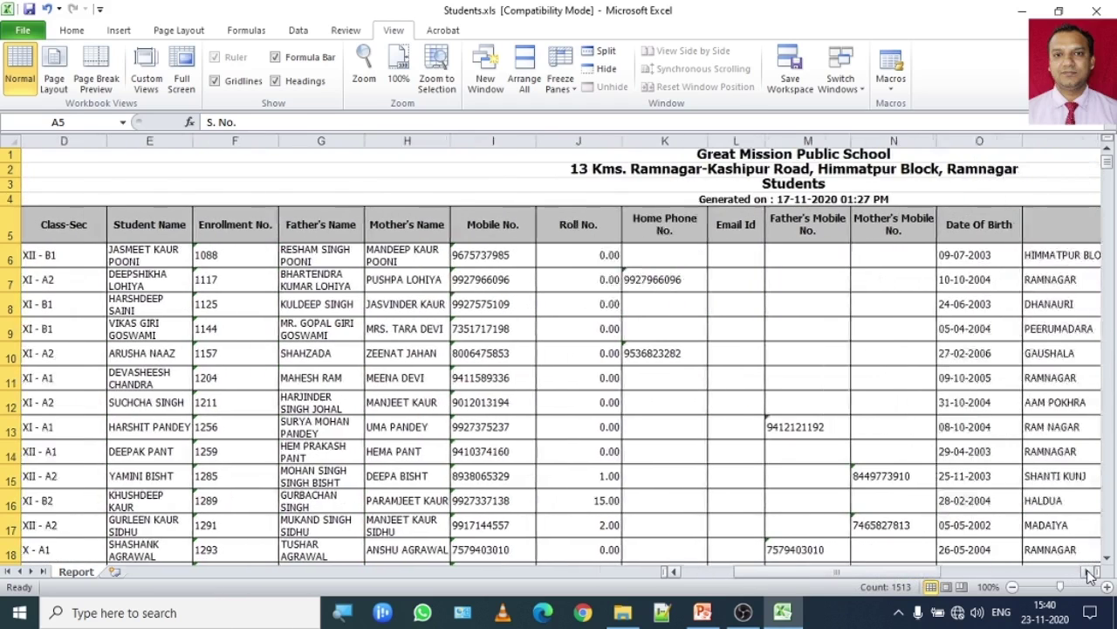
pyautogui.click(1089, 572)
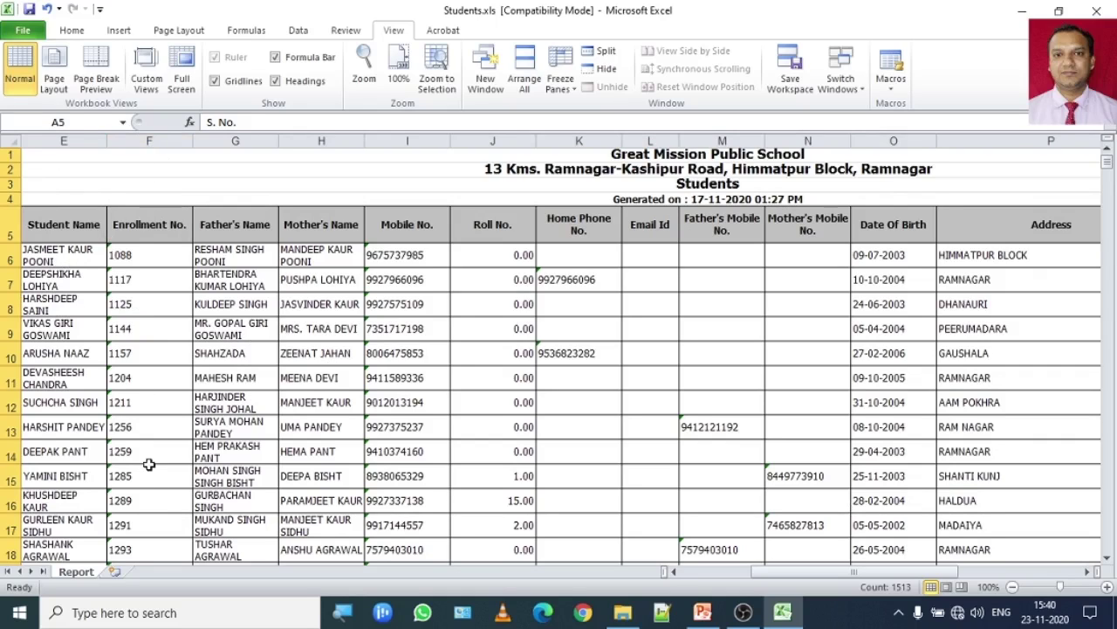
pyautogui.click(135, 138)
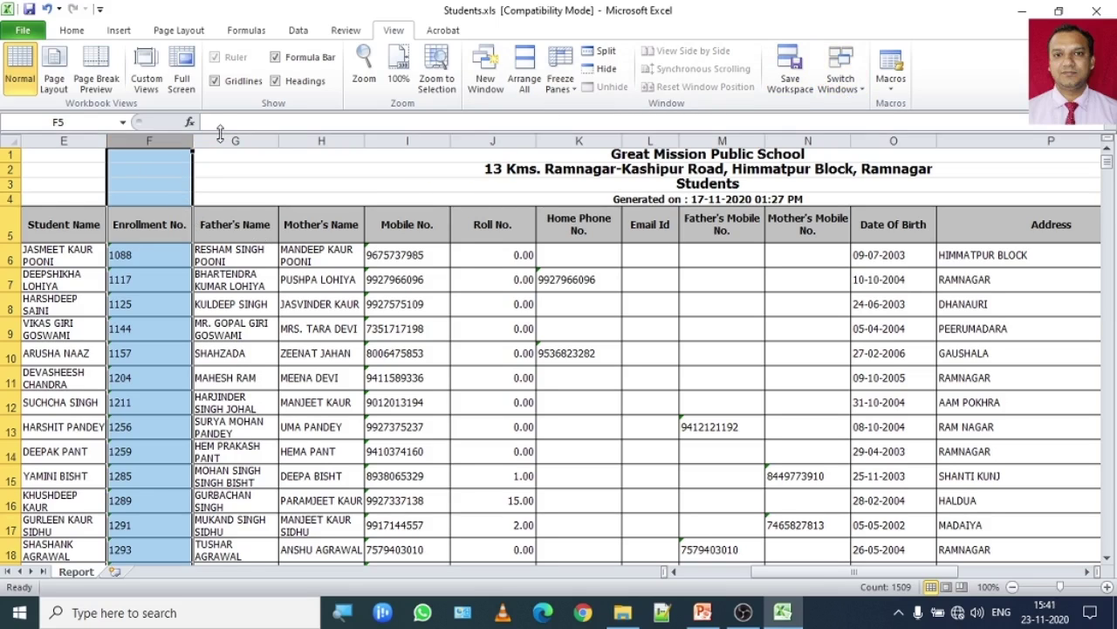
pyautogui.click(560, 88)
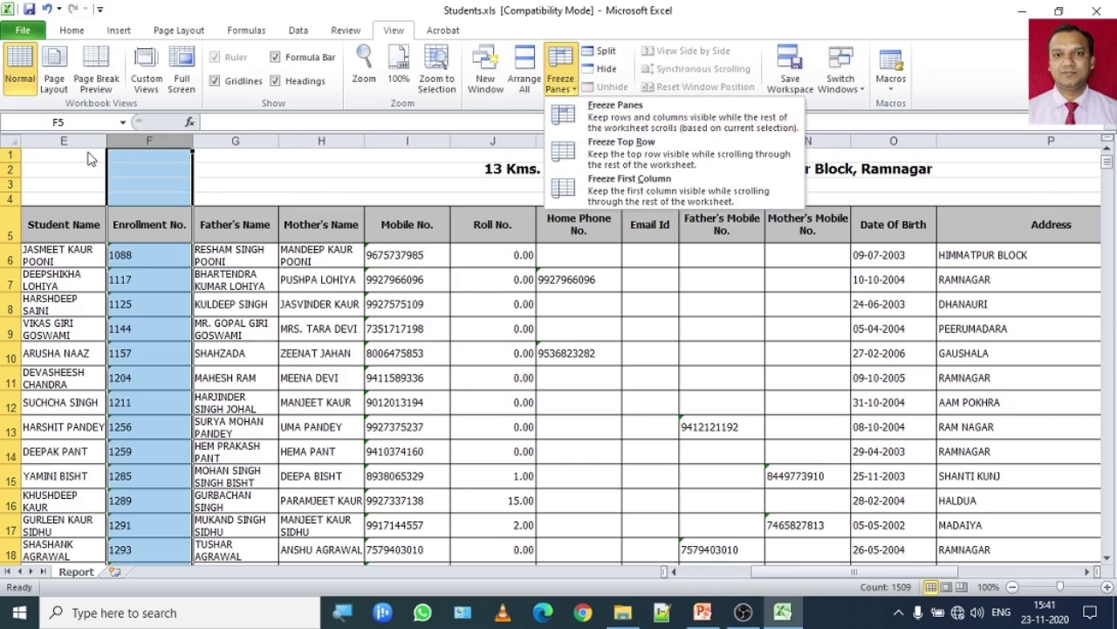
pyautogui.click(609, 115)
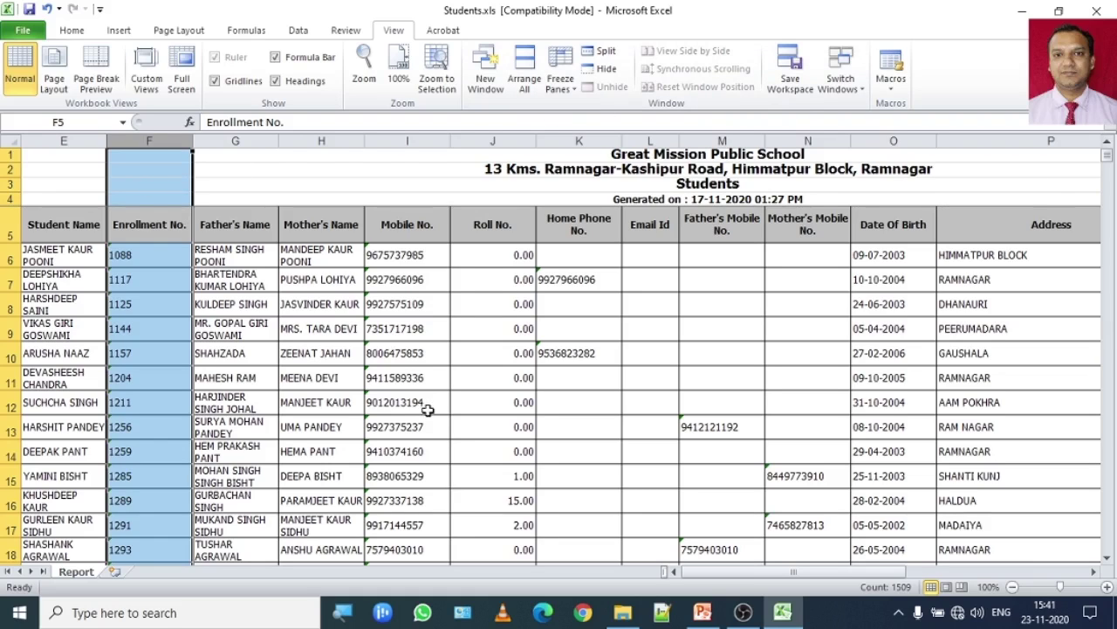
# Step: Examine the columns through Blood Group beside the frozen Student Name column, then go back towards Roll No
pyautogui.click(1095, 573)
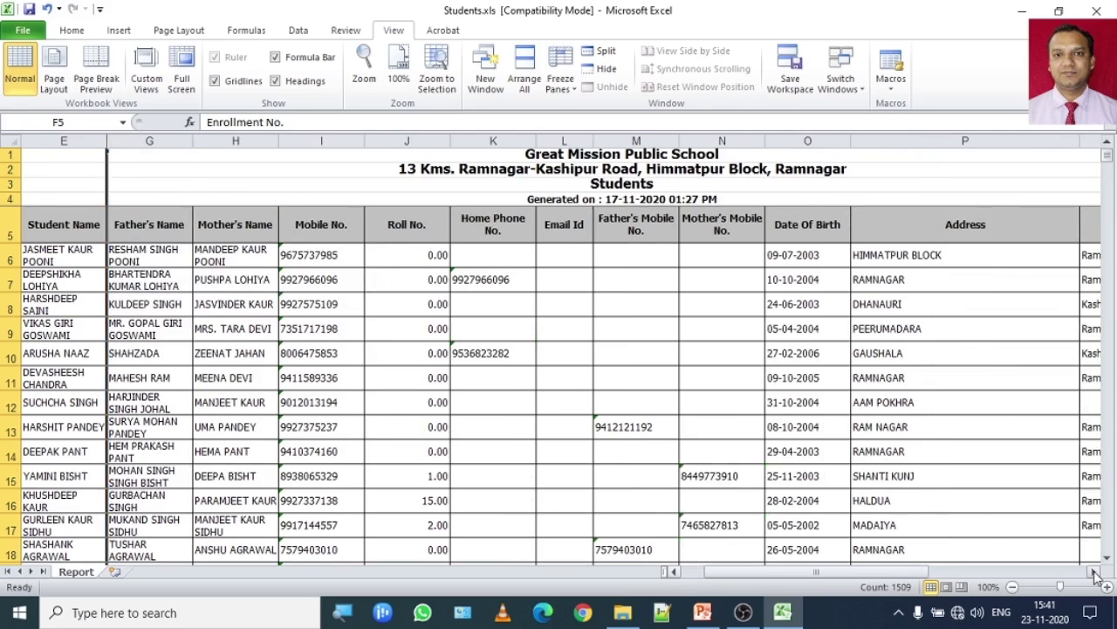
pyautogui.click(1095, 572)
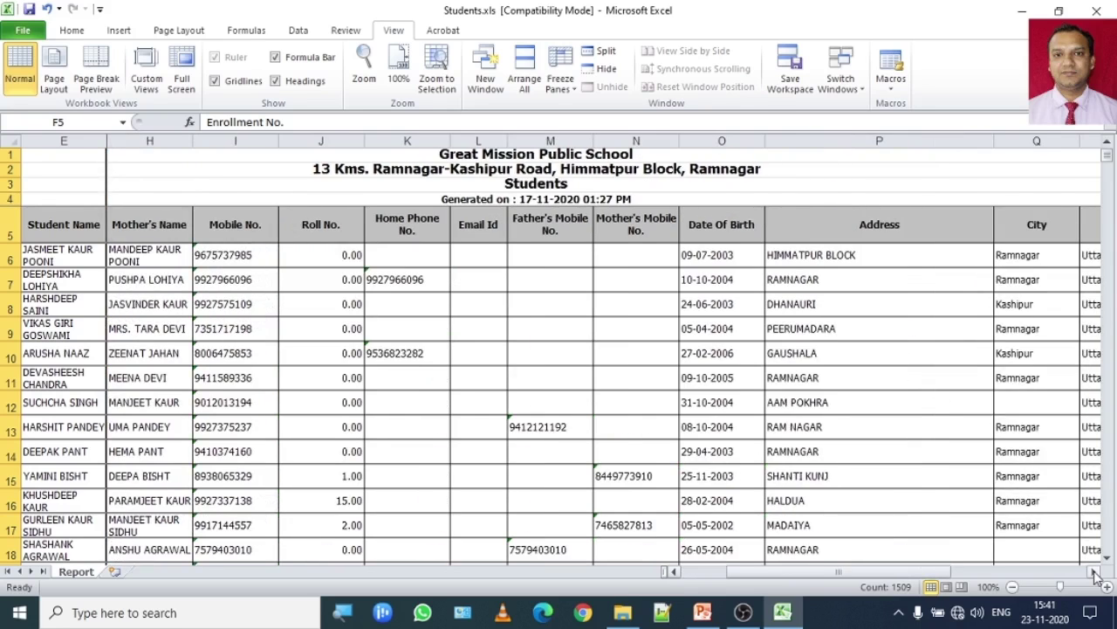
pyautogui.click(1095, 572)
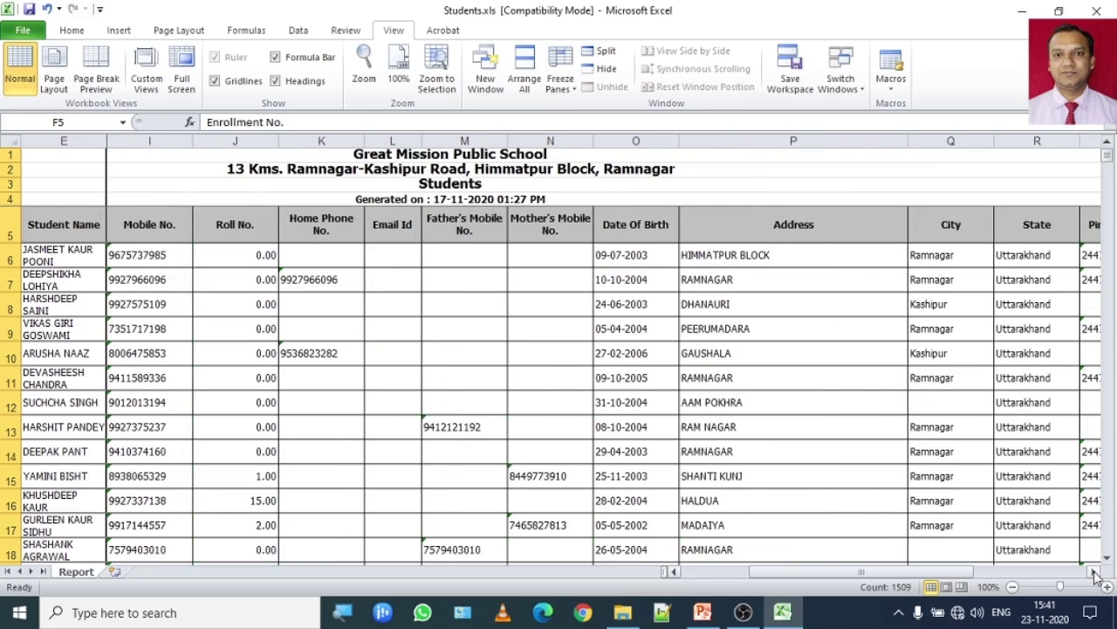
pyautogui.click(1094, 573)
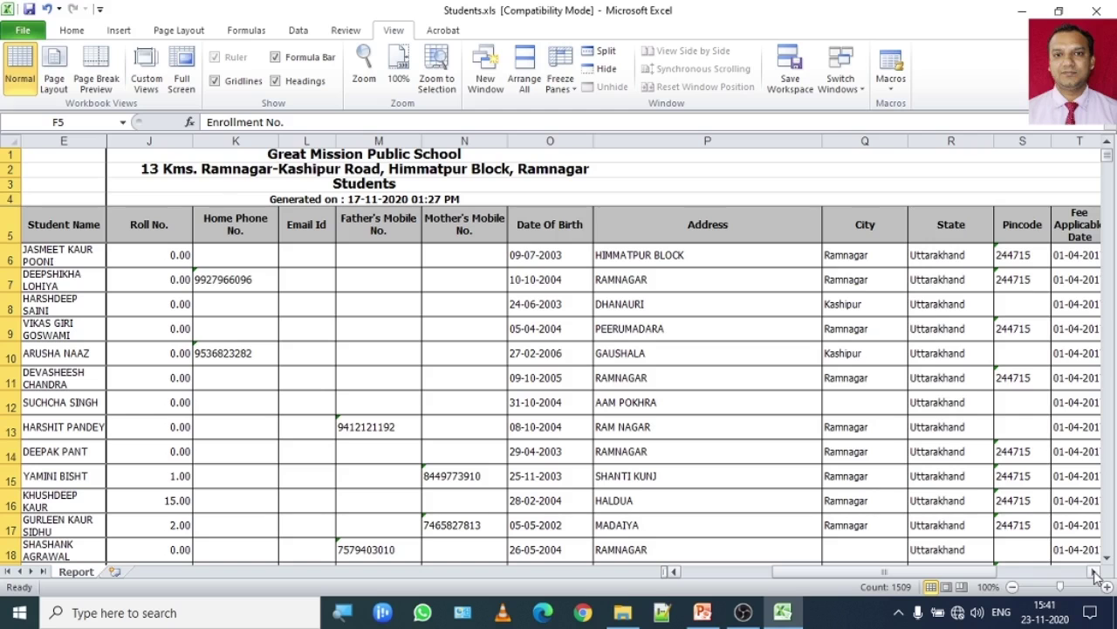
pyautogui.click(1094, 573)
pyautogui.click(1094, 573)
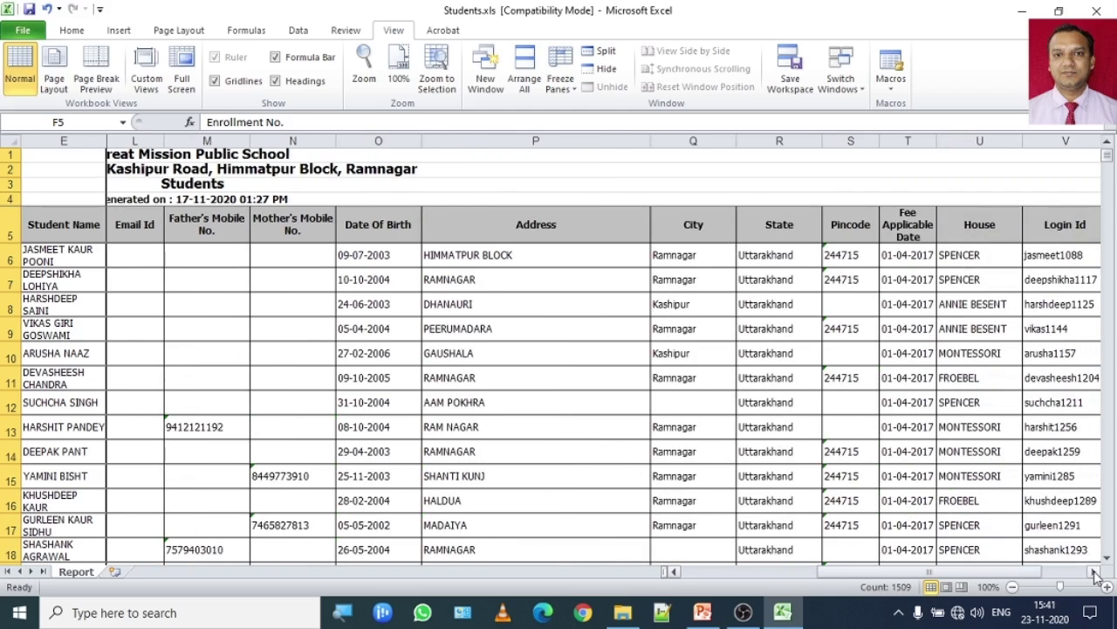
pyautogui.click(1094, 573)
pyautogui.click(1094, 573)
pyautogui.click(1095, 572)
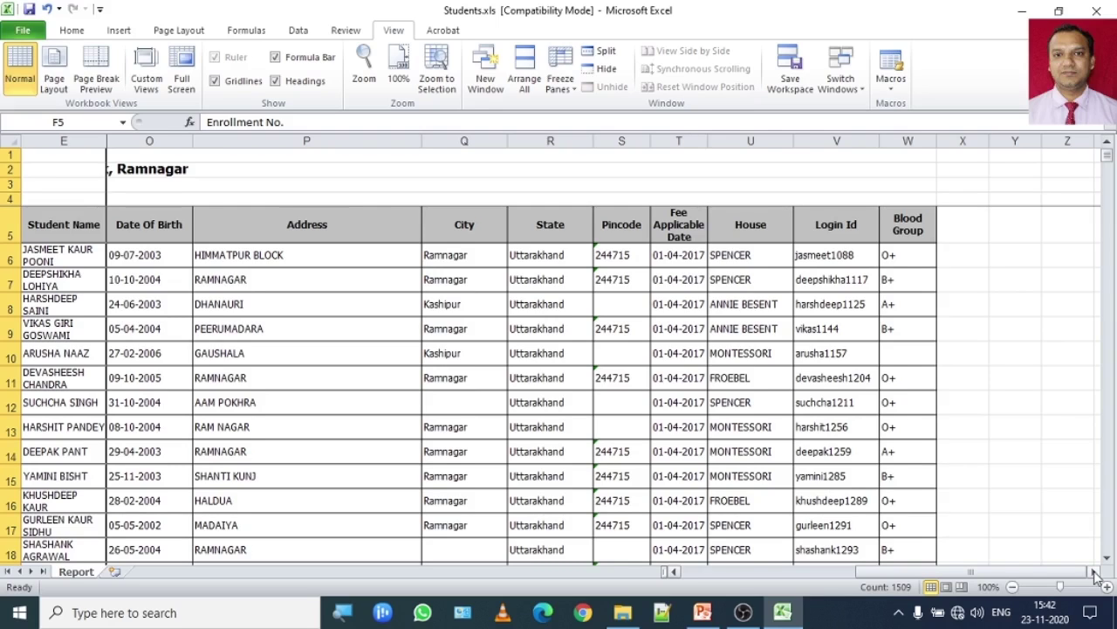
pyautogui.click(677, 571)
pyautogui.click(677, 572)
pyautogui.click(677, 571)
pyautogui.click(678, 572)
pyautogui.click(678, 572)
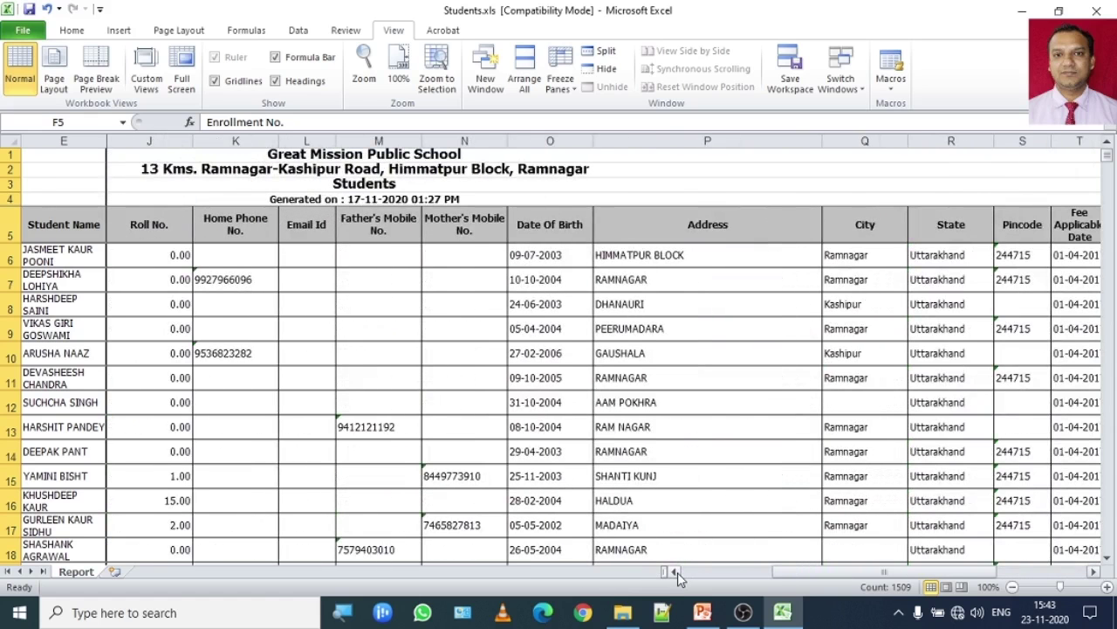